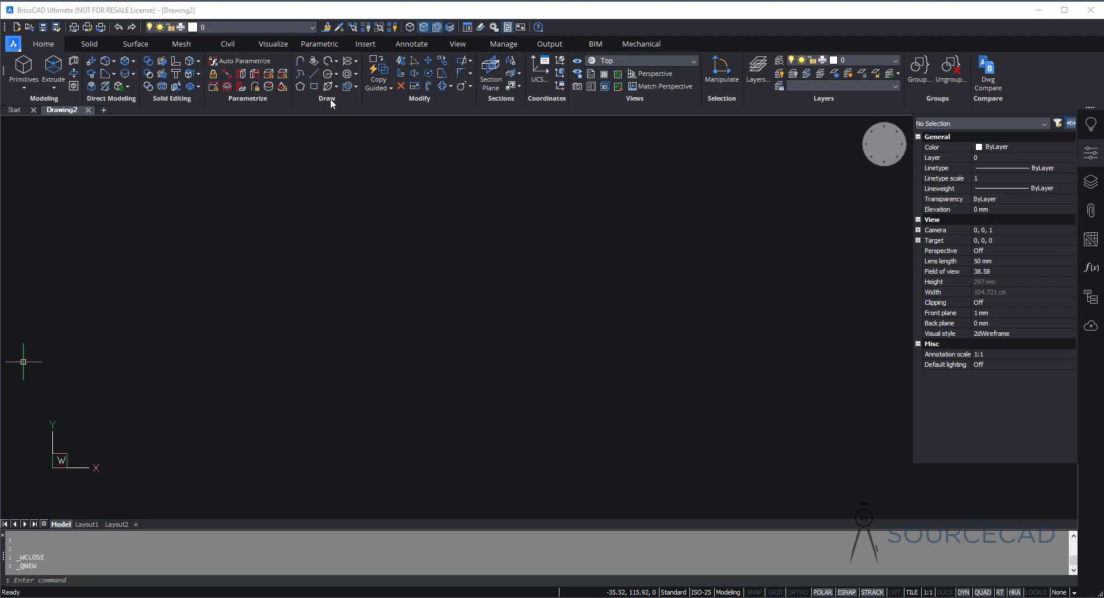
Step: Draw a circle with a radius of 5 mm in the top view
click(329, 73)
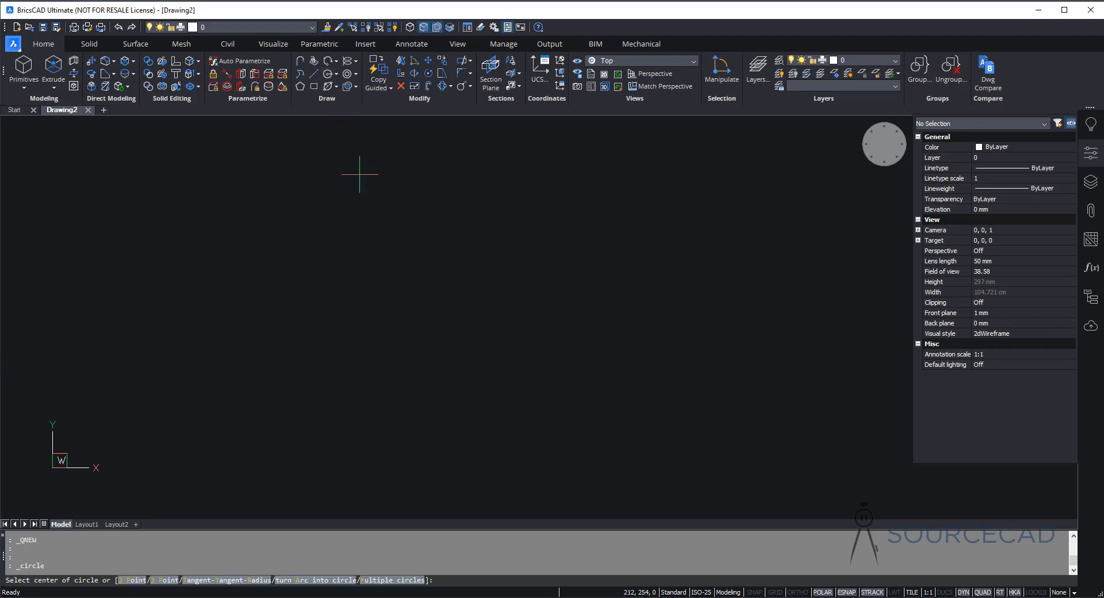
click(464, 286)
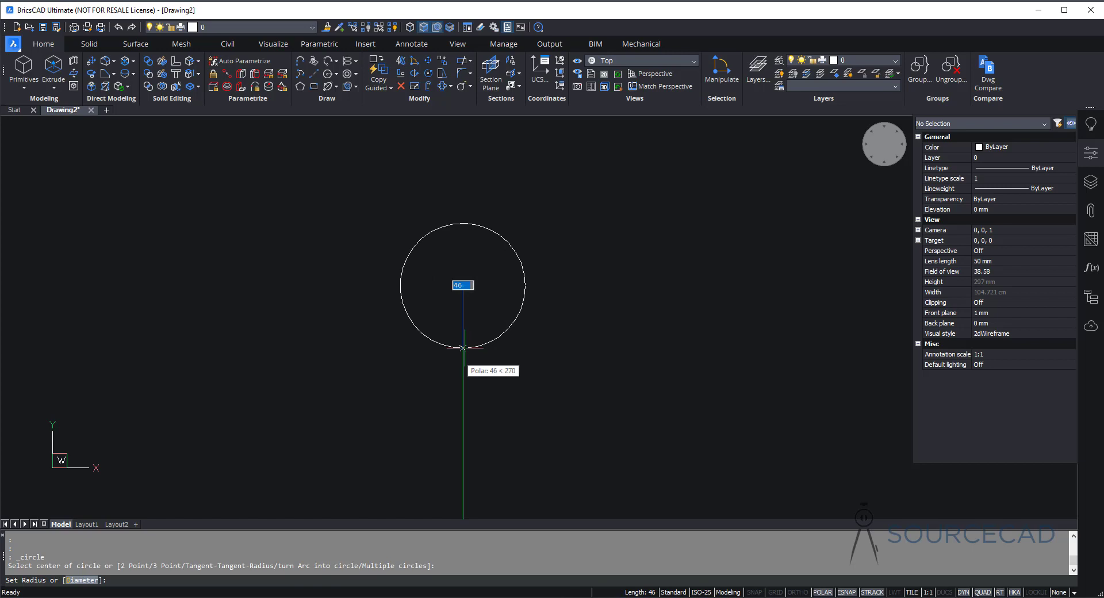
text(5)
key(Return)
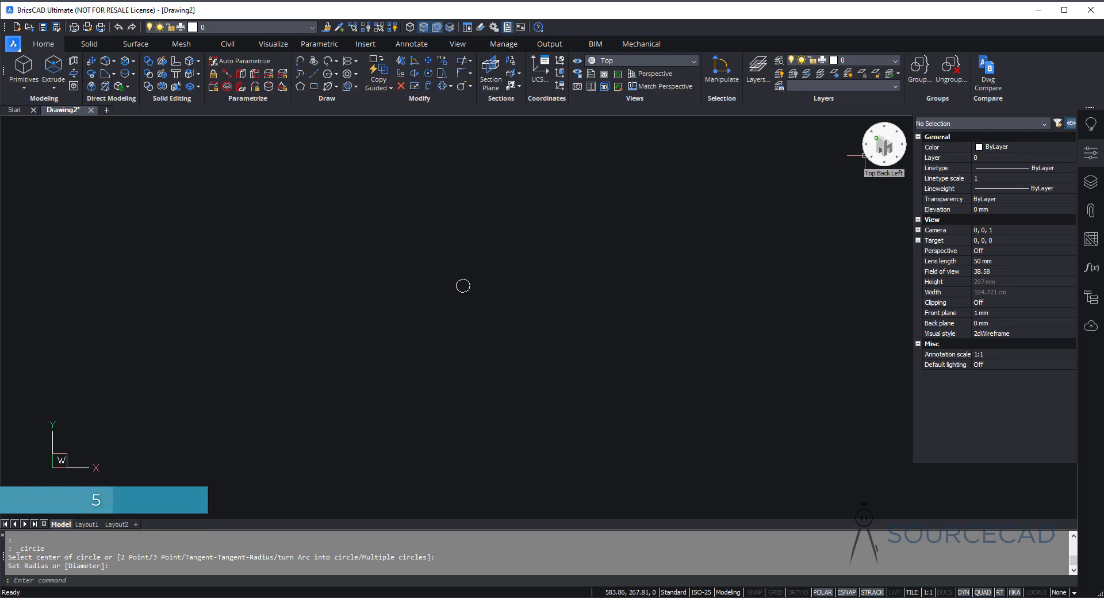
Step: Switch to the NW Isometric view and extrude the circle to a height of 15 mm
click(865, 154)
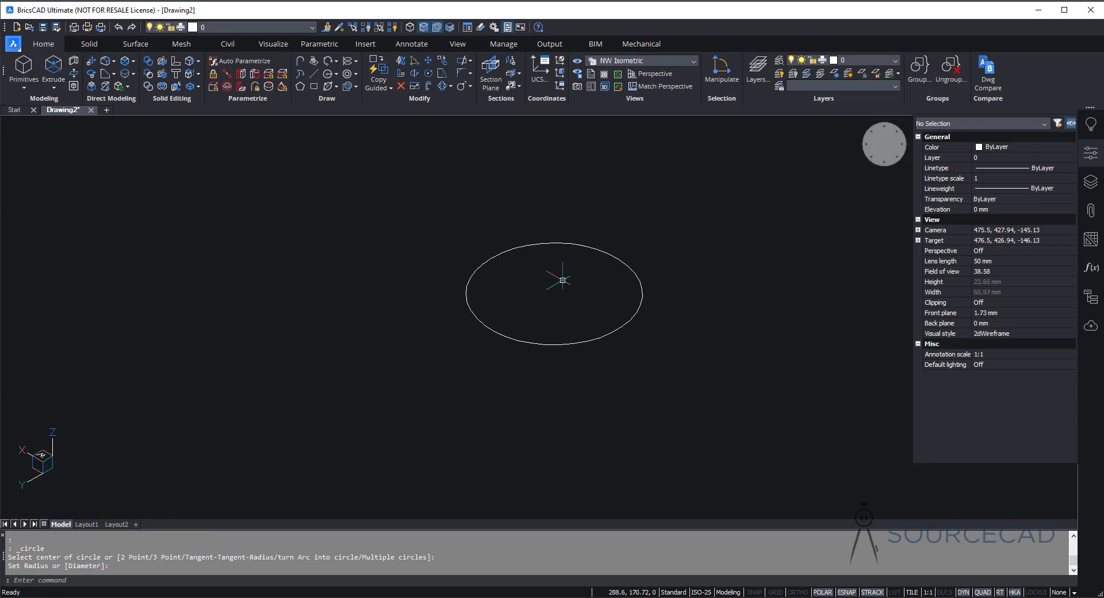
click(53, 69)
click(468, 312)
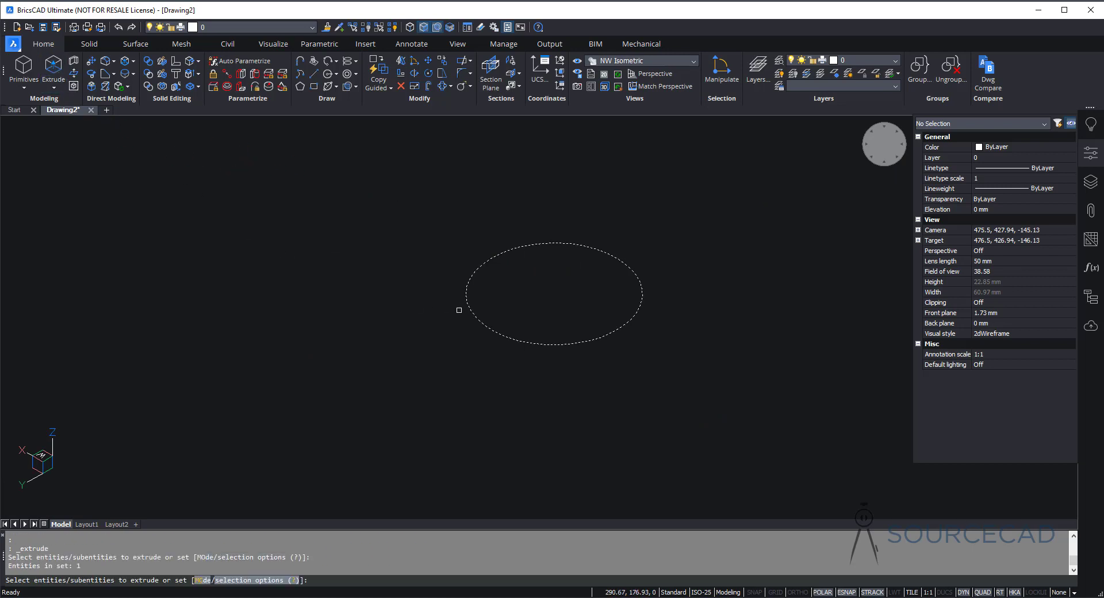
key(Return)
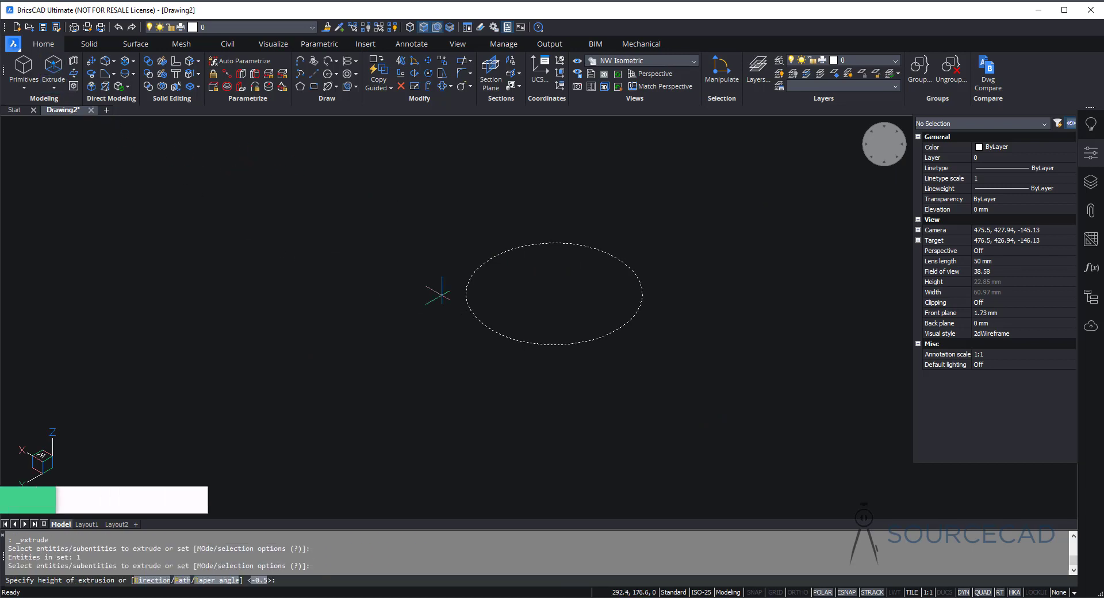
text(15)
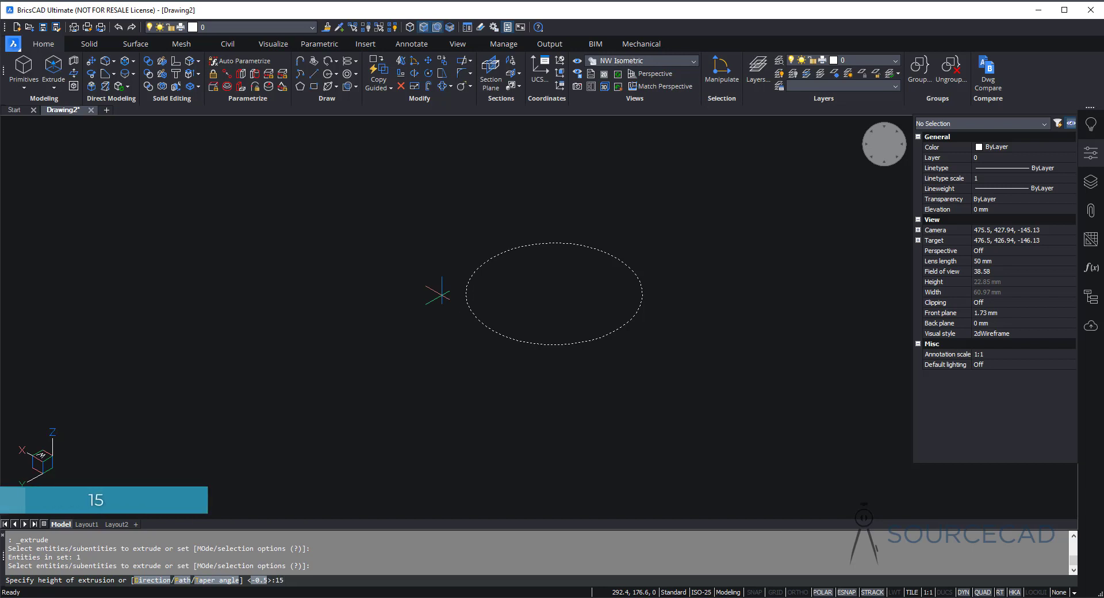
key(Return)
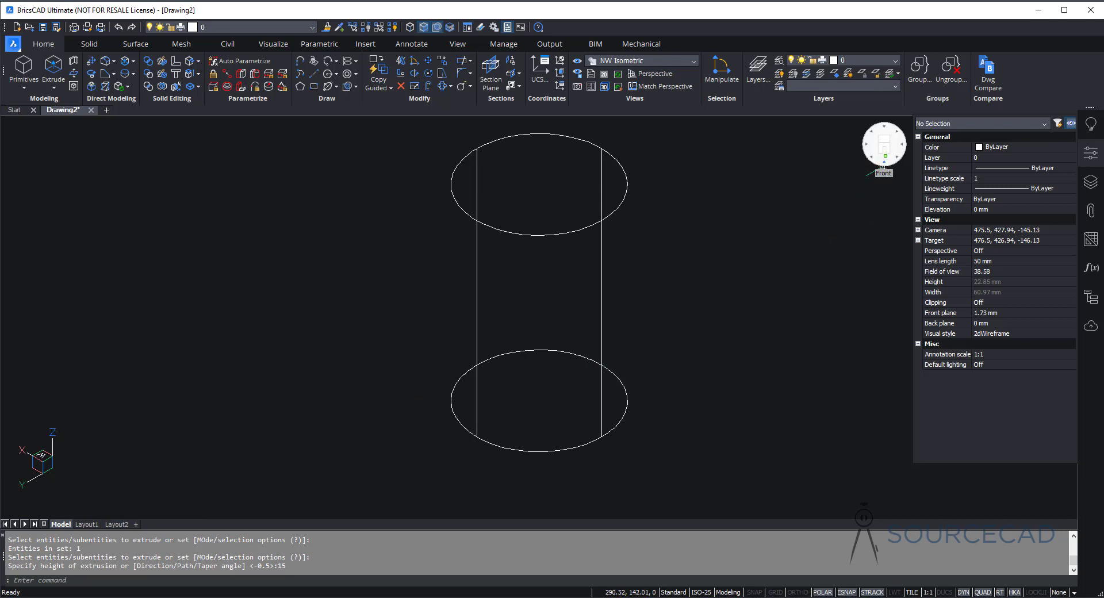
Step: Switch to the front view of the cylinder
click(883, 167)
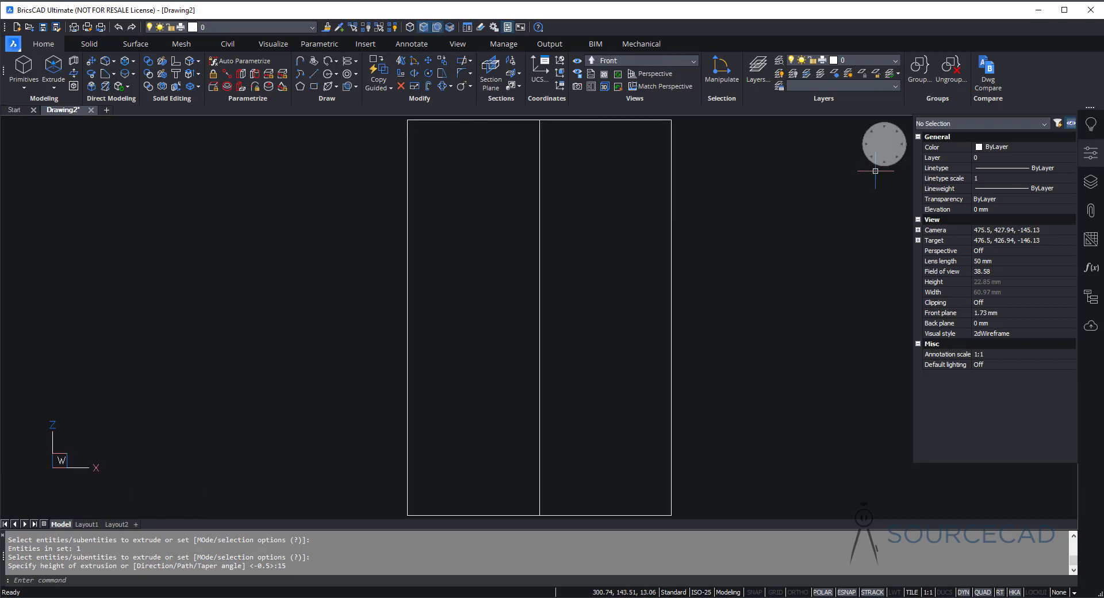
click(329, 74)
scroll(524, 247, up, 1)
scroll(523, 248, down, 2)
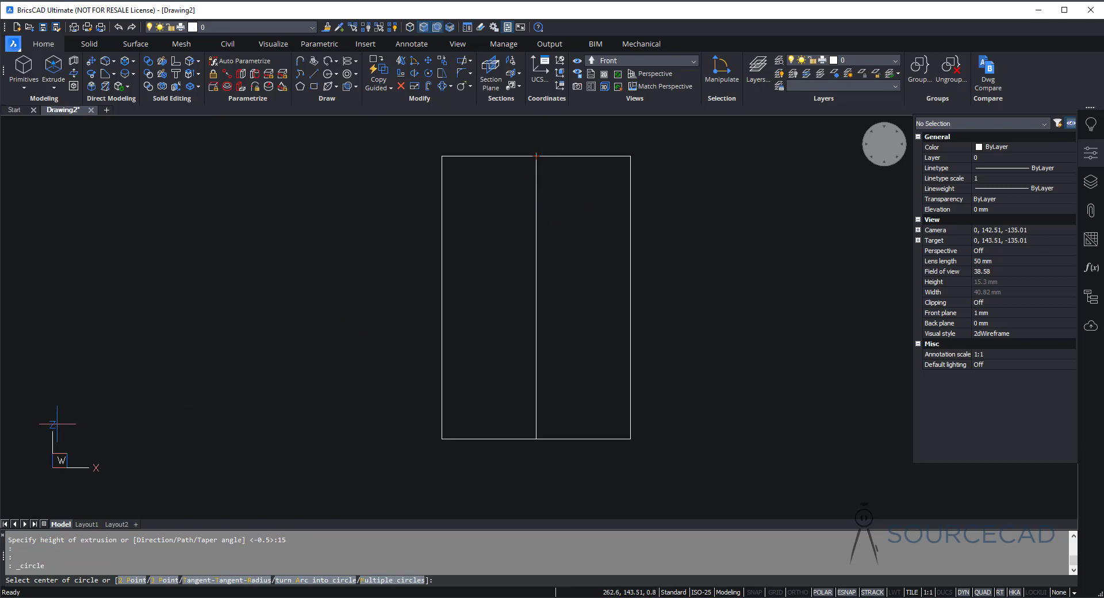
key(Escape)
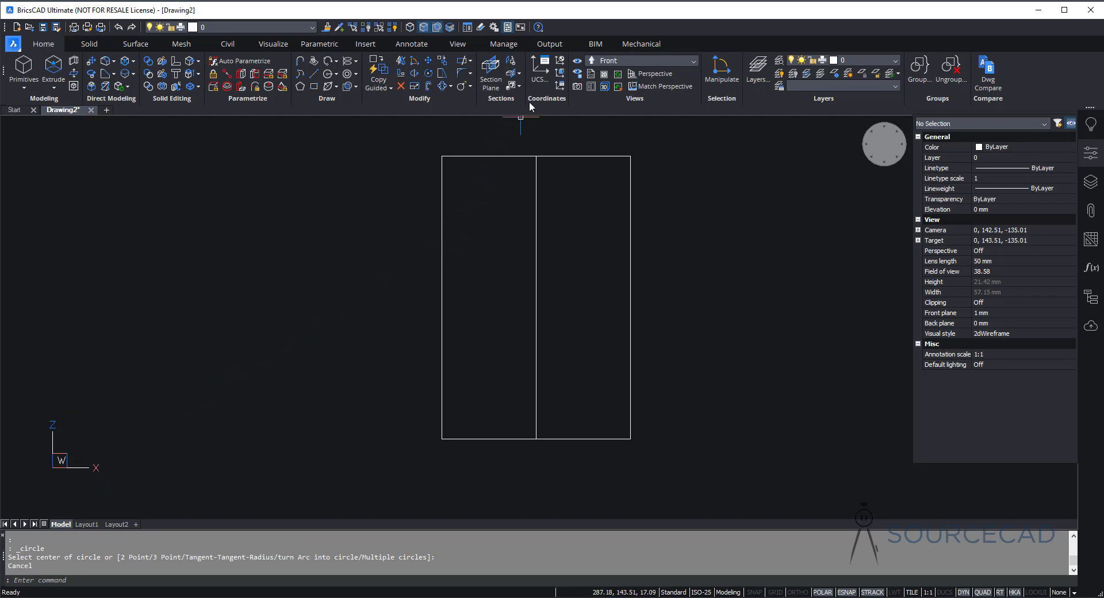
Step: Align the UCS with the current view and draw a circle of radius 5 mm centred on the midpoint of the cylinder's top edge
click(541, 73)
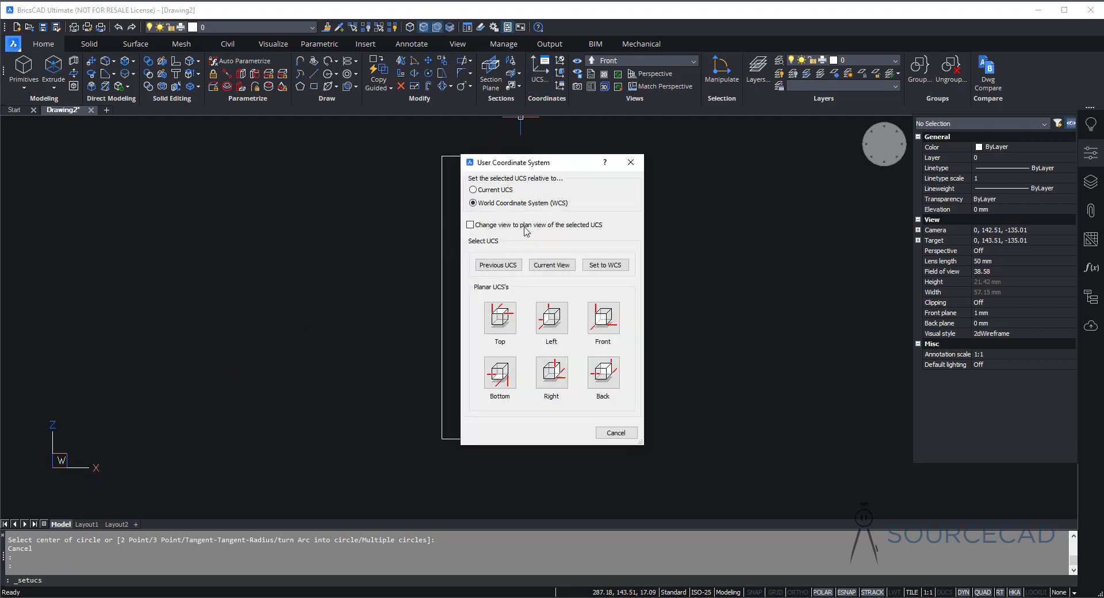
click(559, 270)
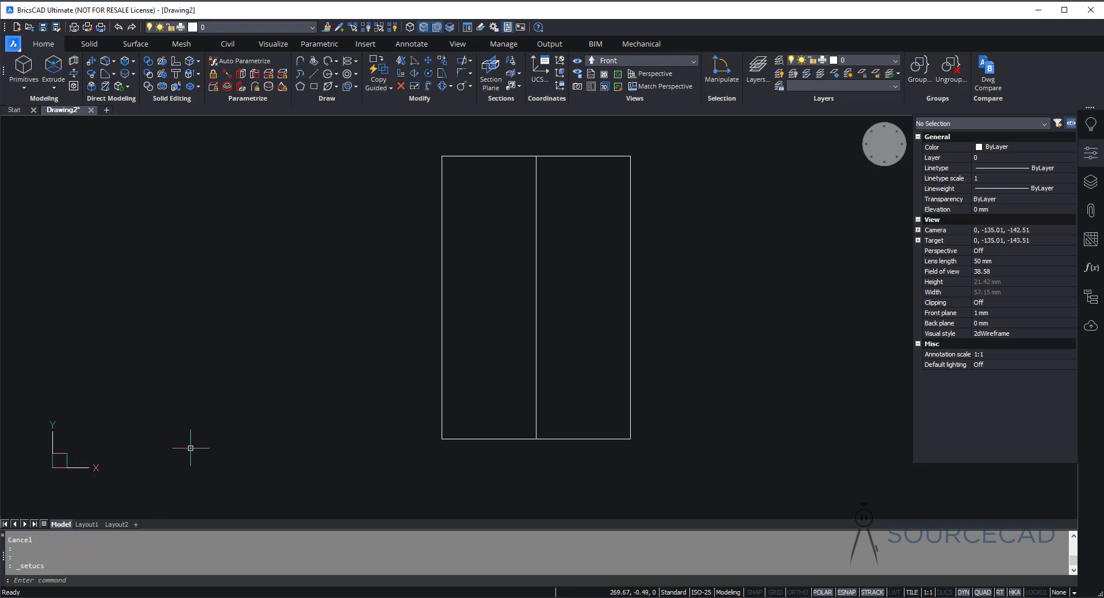
click(327, 73)
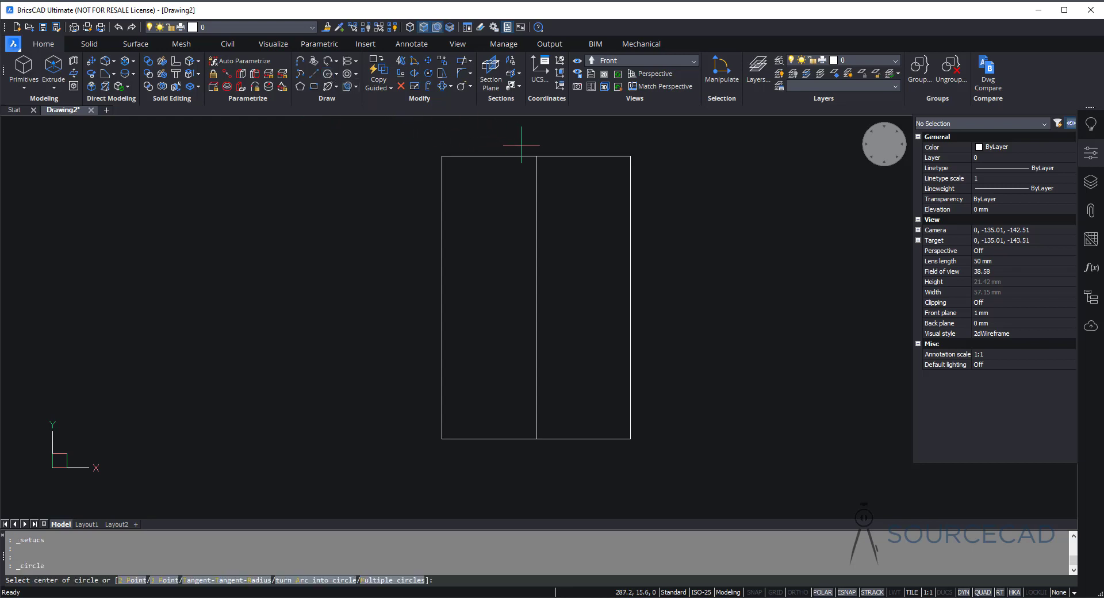
click(536, 156)
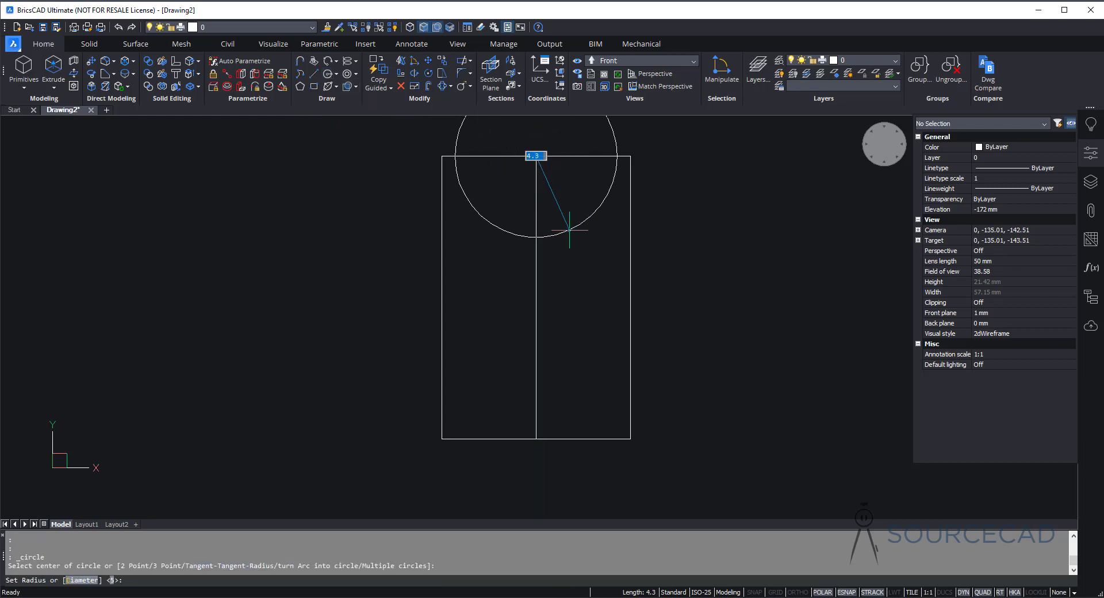
text(5)
key(Return)
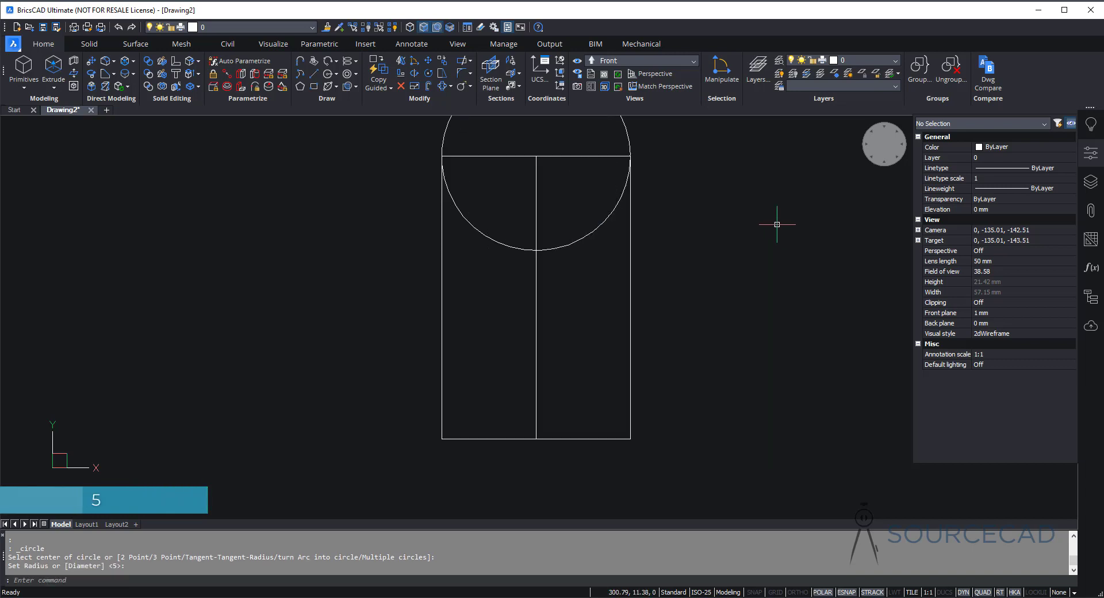
Step: Move the new circle straight down by 7.5 mm to the middle of the cylinder's height
middle_drag(728, 227, 728, 254)
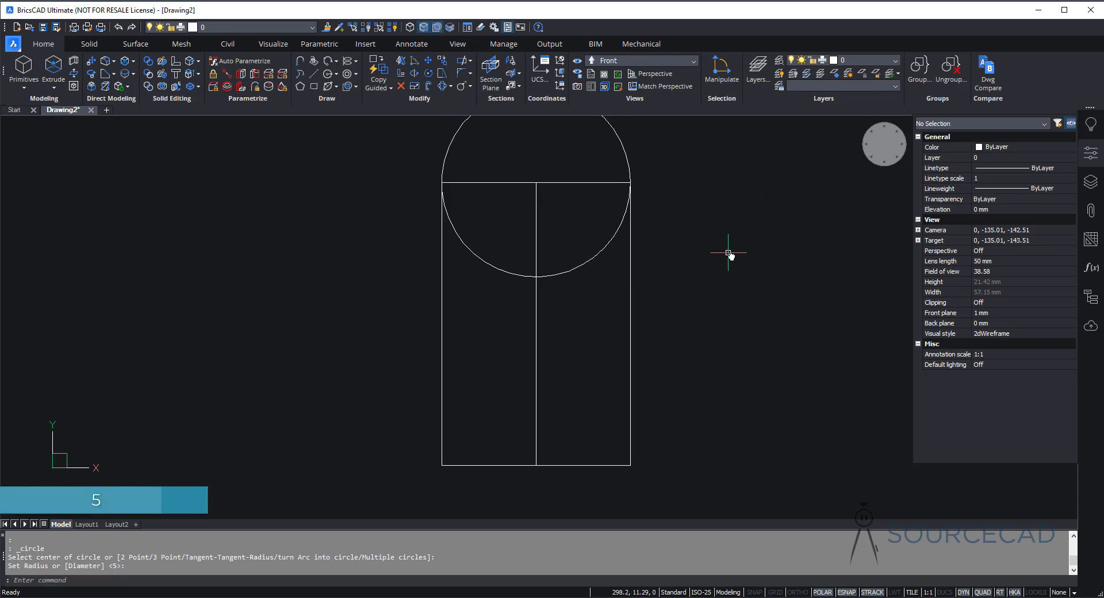
click(627, 152)
text(m)
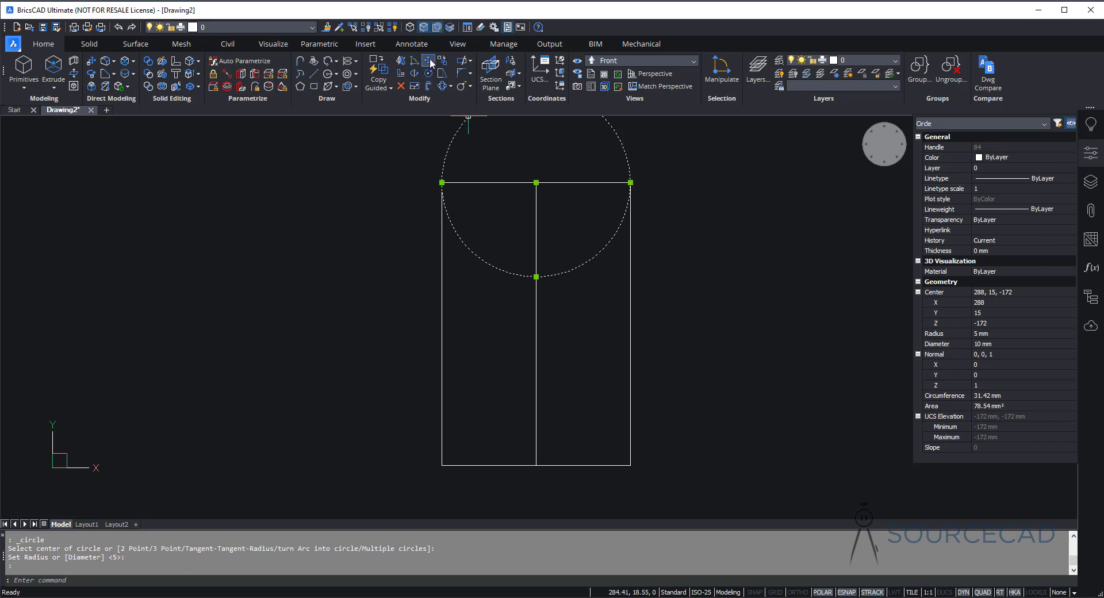
key(Return)
click(705, 173)
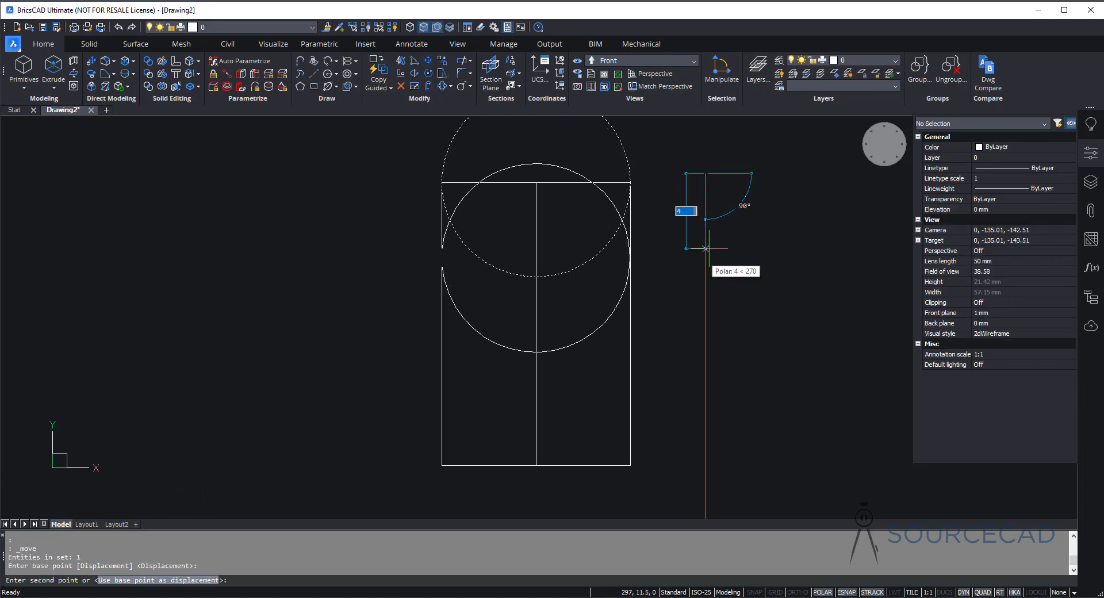
text(7.5)
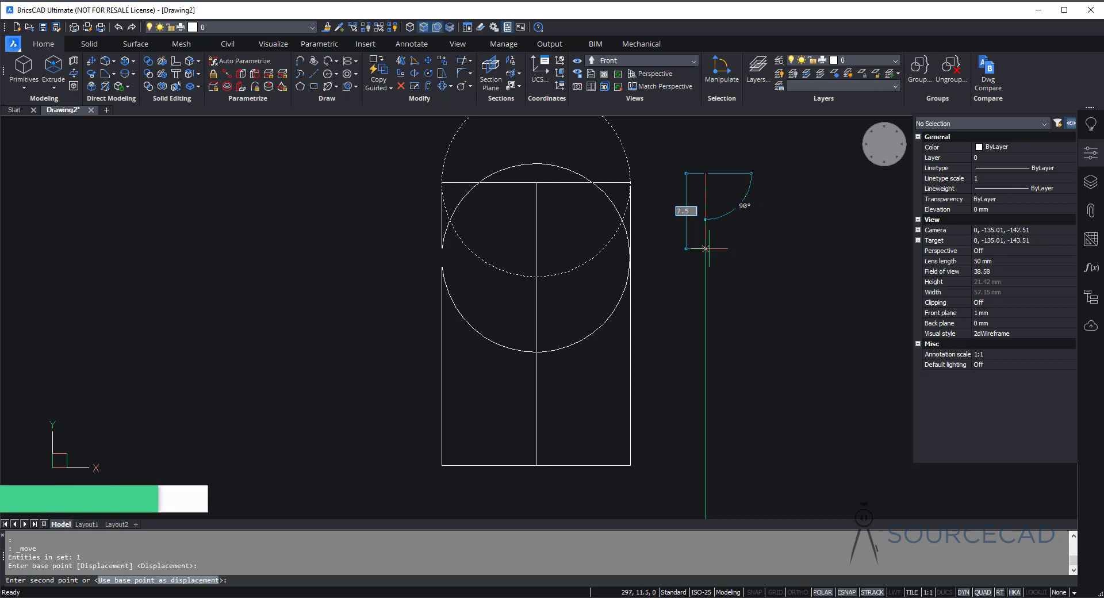
key(Return)
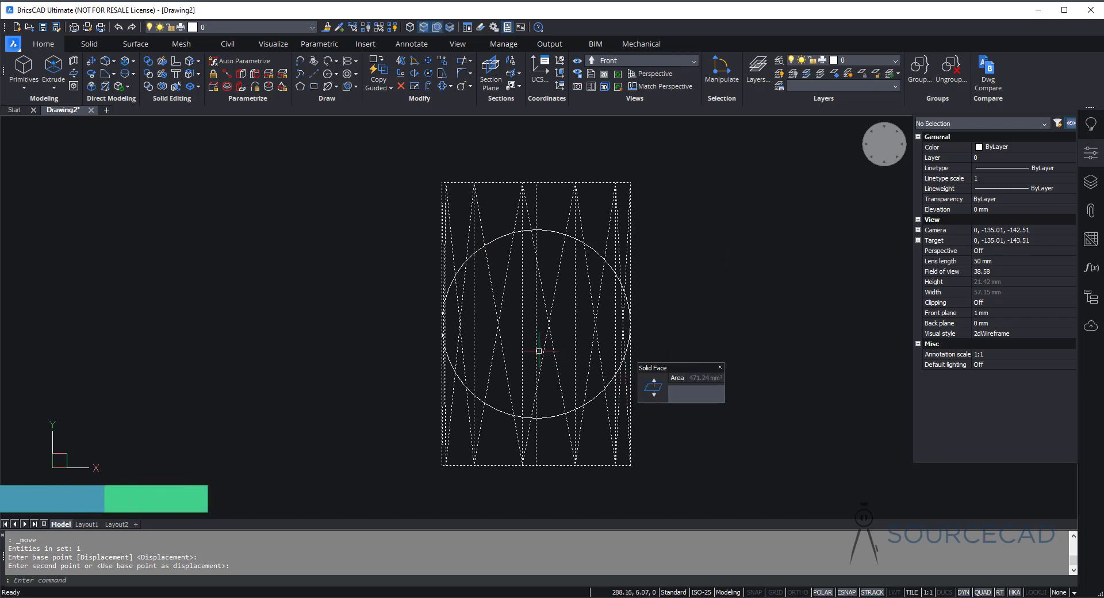
Step: Extrude the vertical circle 10 mm outward from the cylinder to form the side branch
shift+middle_drag(380, 299, 490, 314)
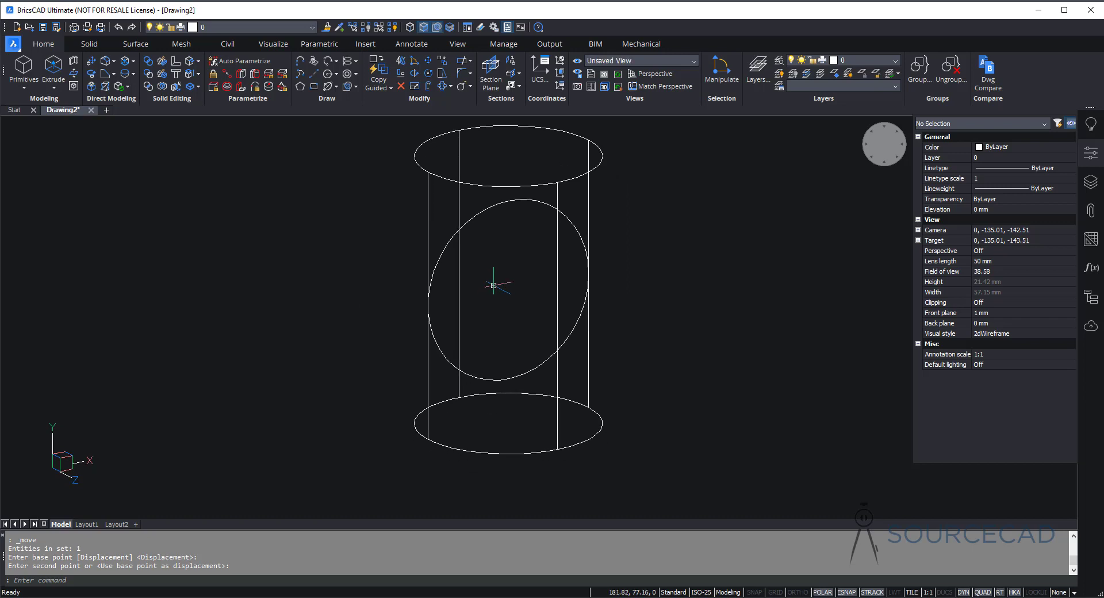
click(53, 68)
click(476, 232)
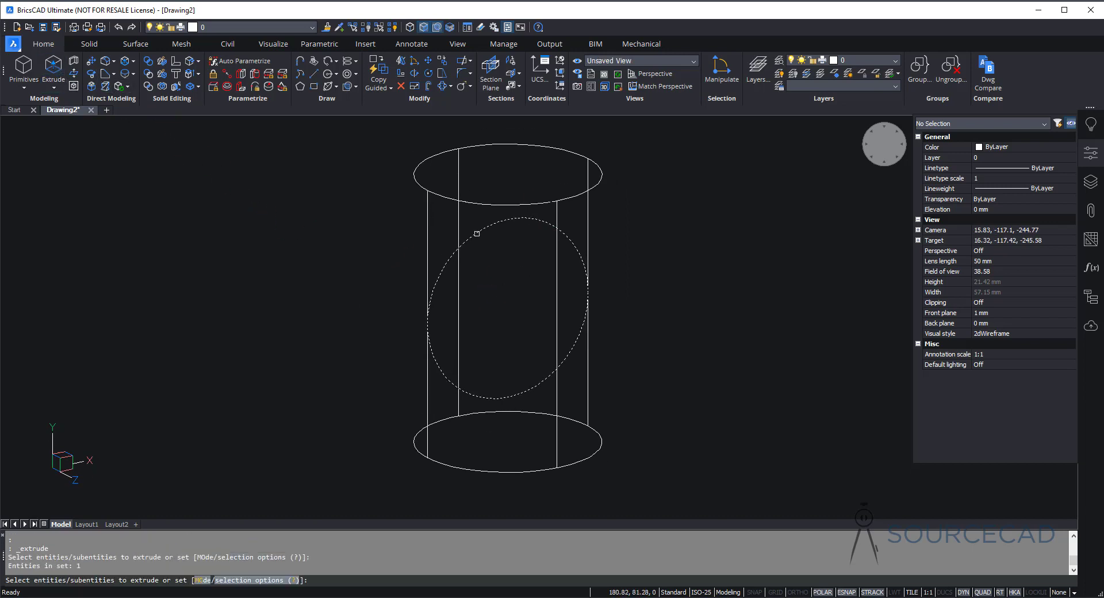
key(Return)
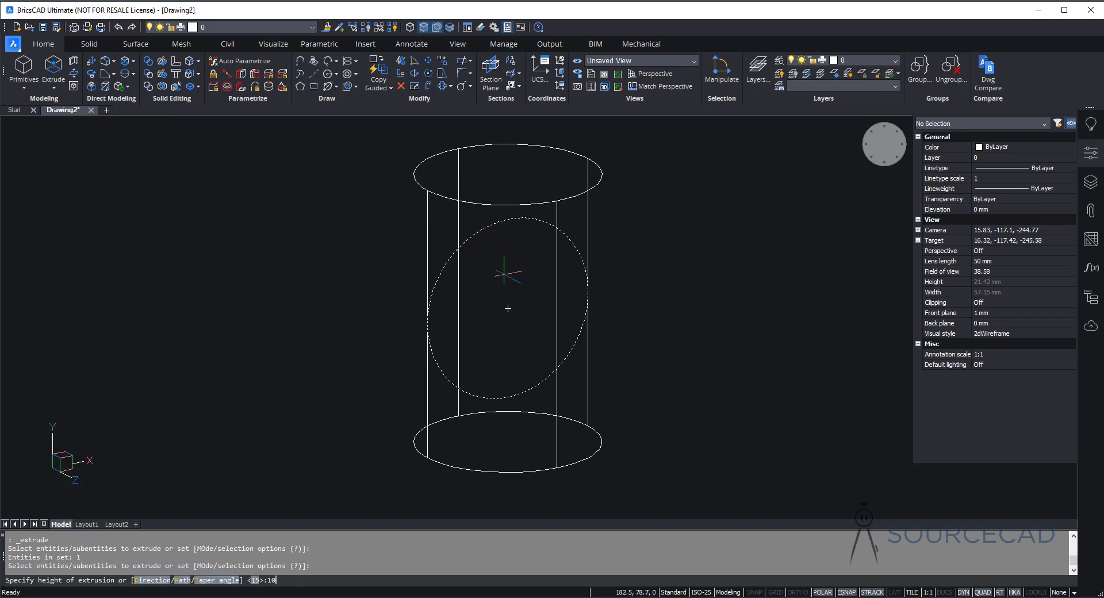
key(Return)
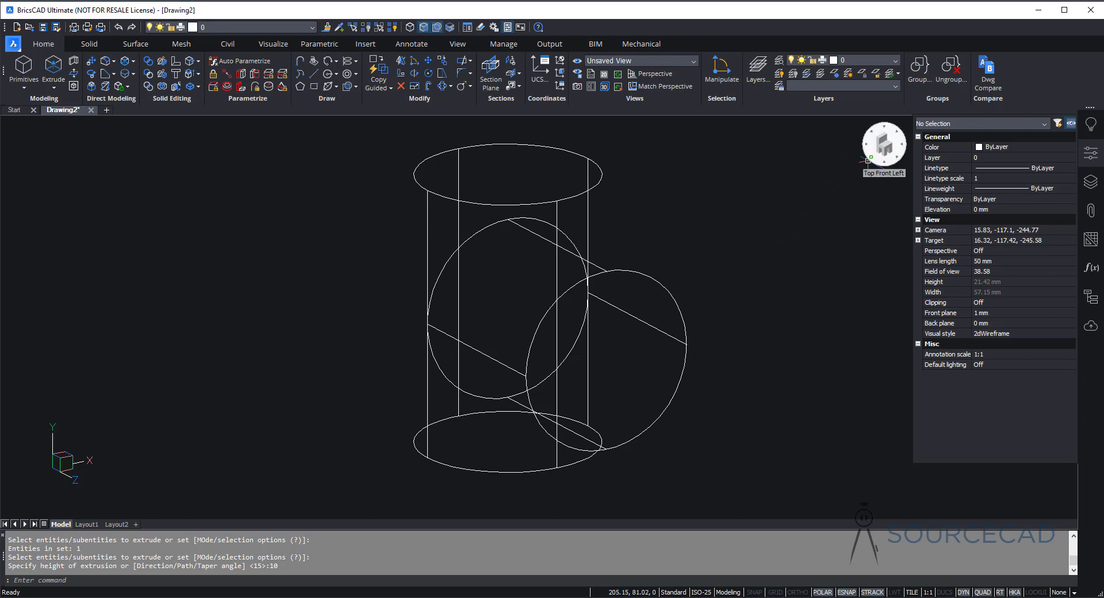
Step: Set the visual style to Conceptual
right_click(882, 149)
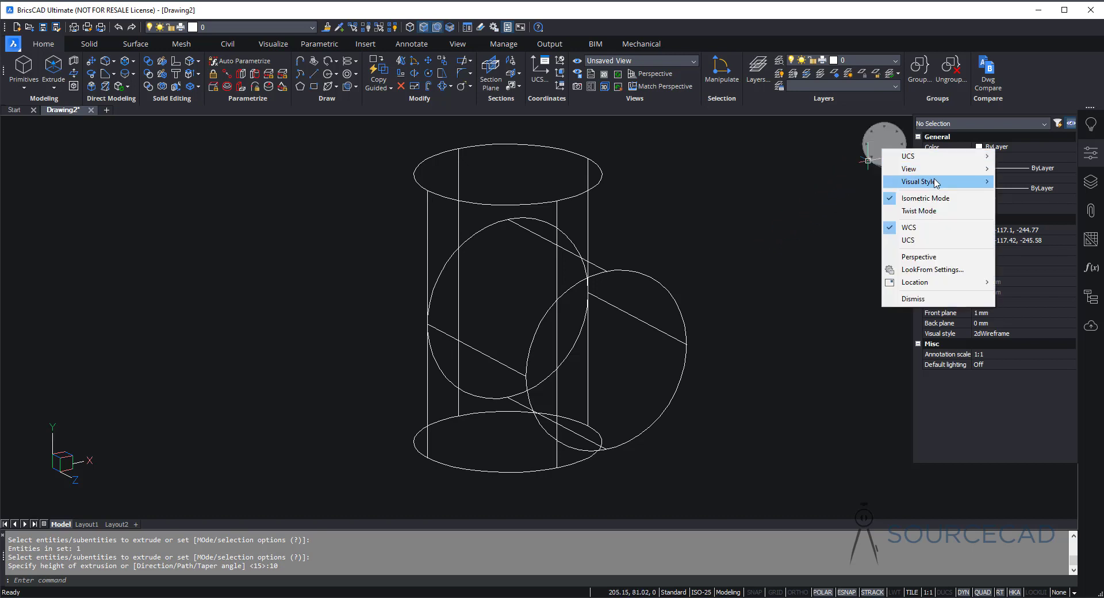
mouse_move(935, 183)
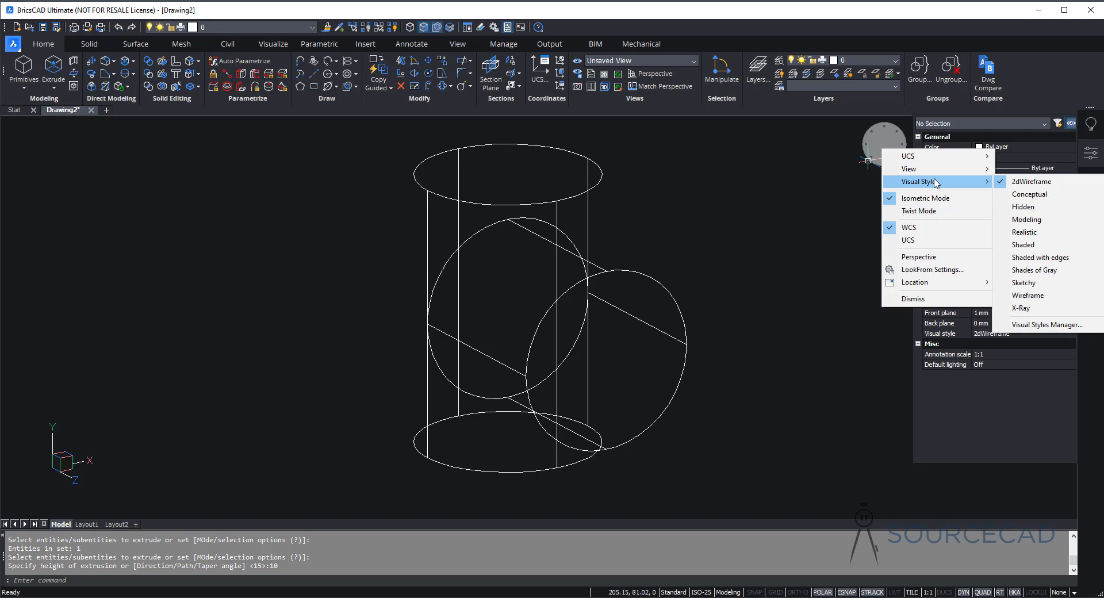
click(1030, 194)
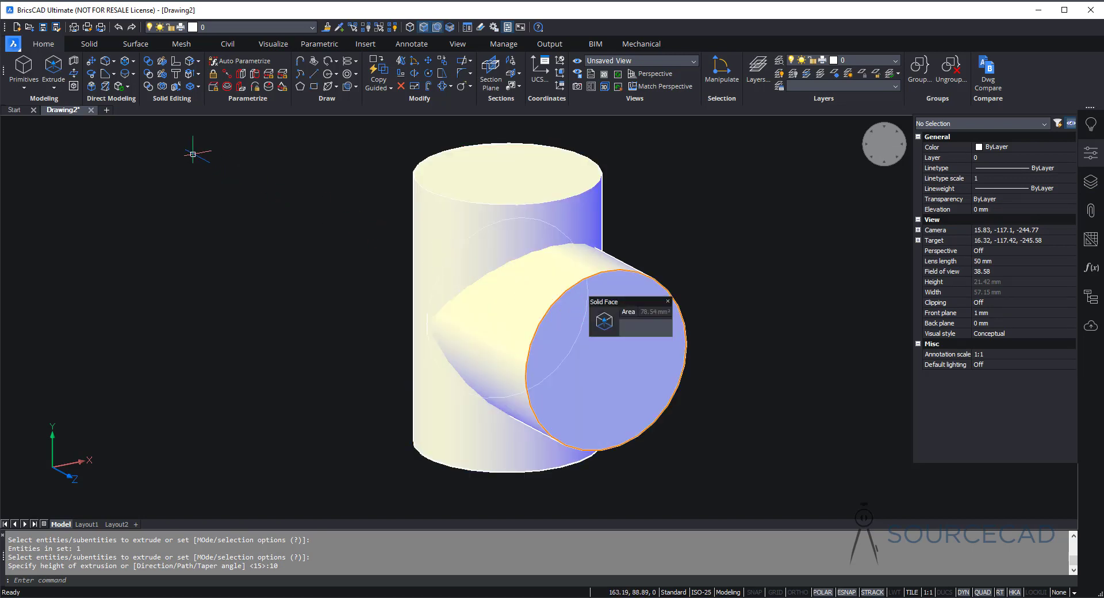
Step: Union the upright cylinder and the side branch into a single solid
click(149, 61)
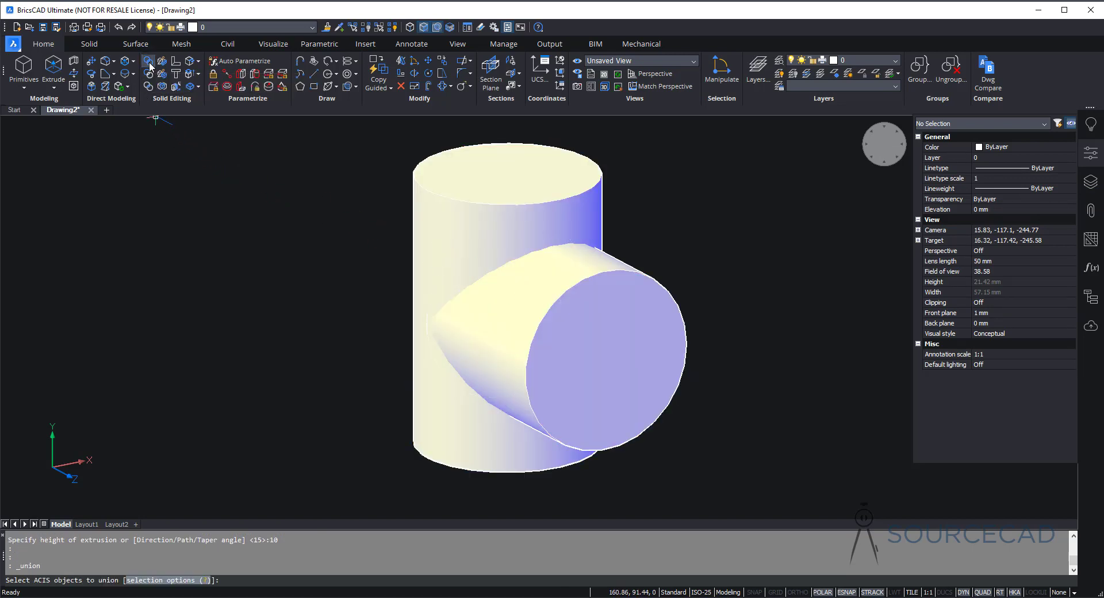
click(716, 184)
click(254, 446)
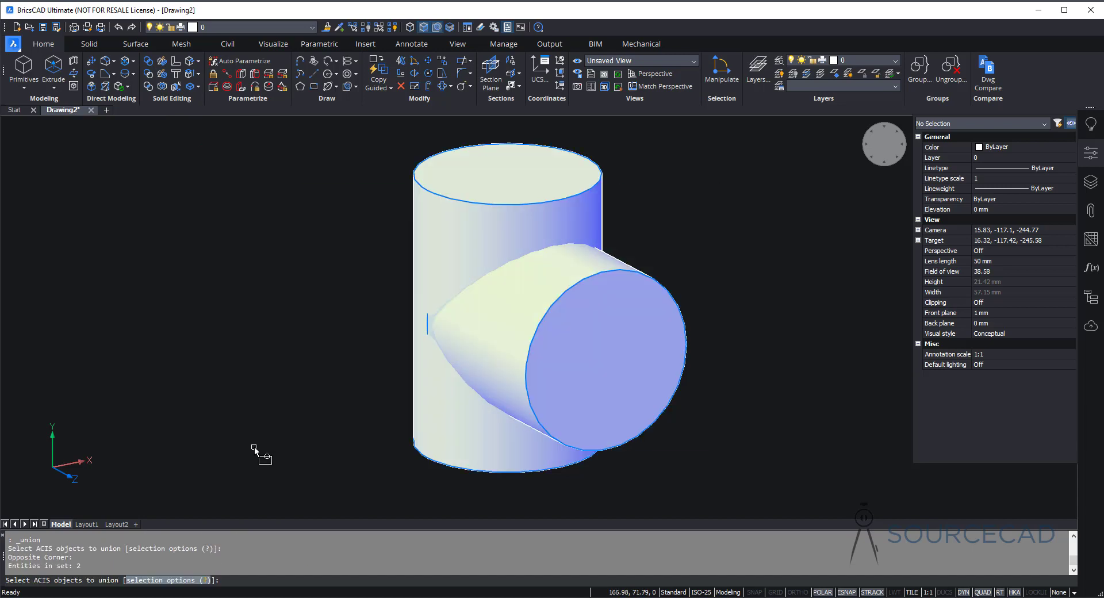
key(Return)
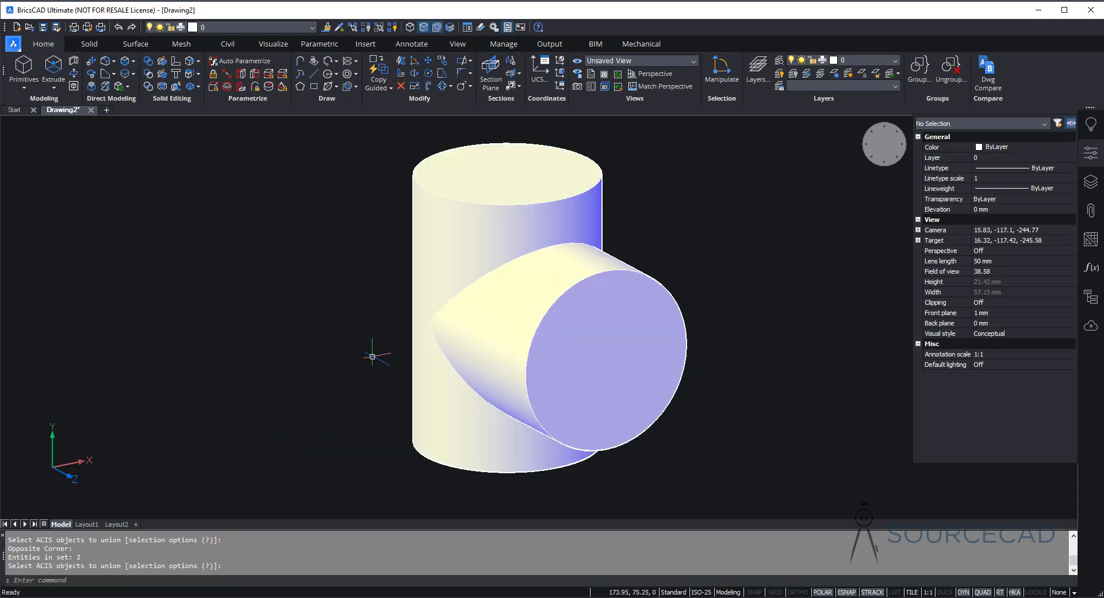
Step: Start shelling the united solid, removing the upright cylinder's top and bottom faces and the side branch's end face
mouse_move(465, 246)
shift+middle_drag(322, 231, 365, 259)
scroll(384, 251, up, 2)
scroll(385, 251, down, 2)
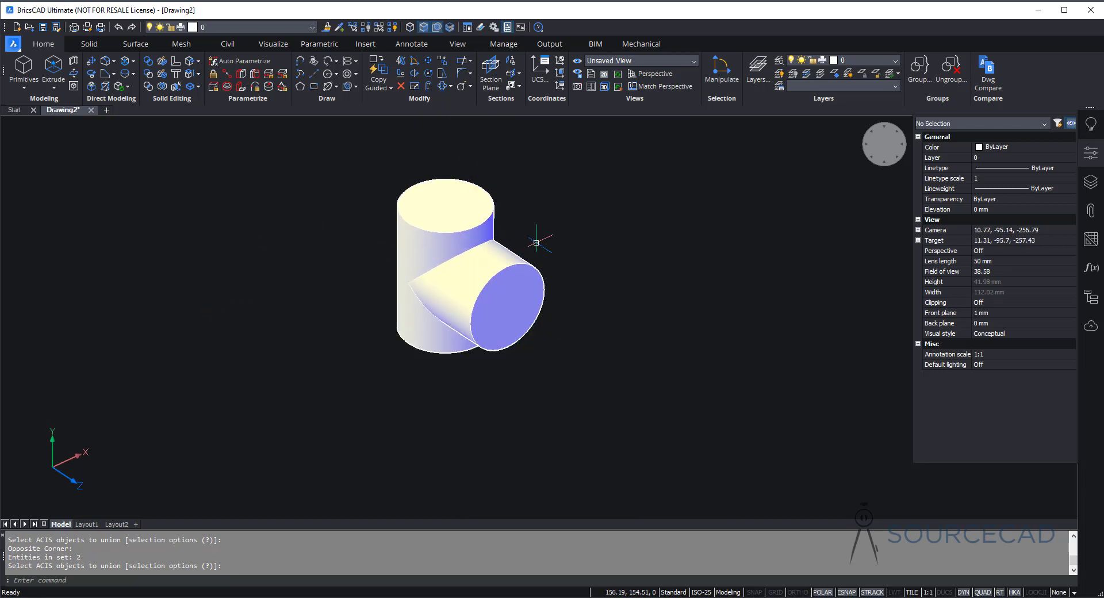
click(199, 88)
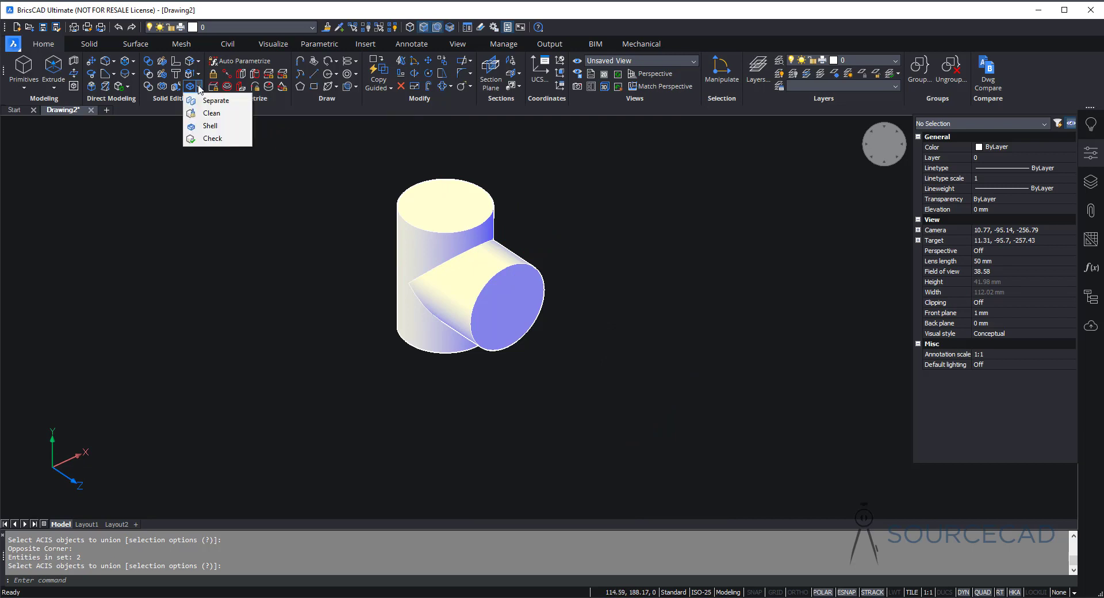
click(210, 126)
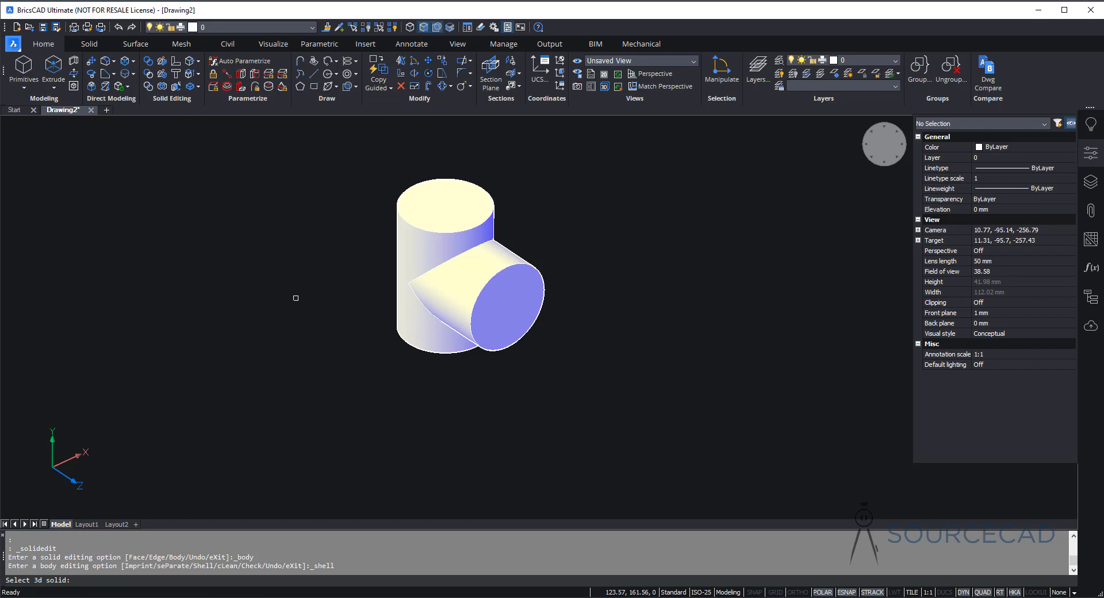
click(403, 327)
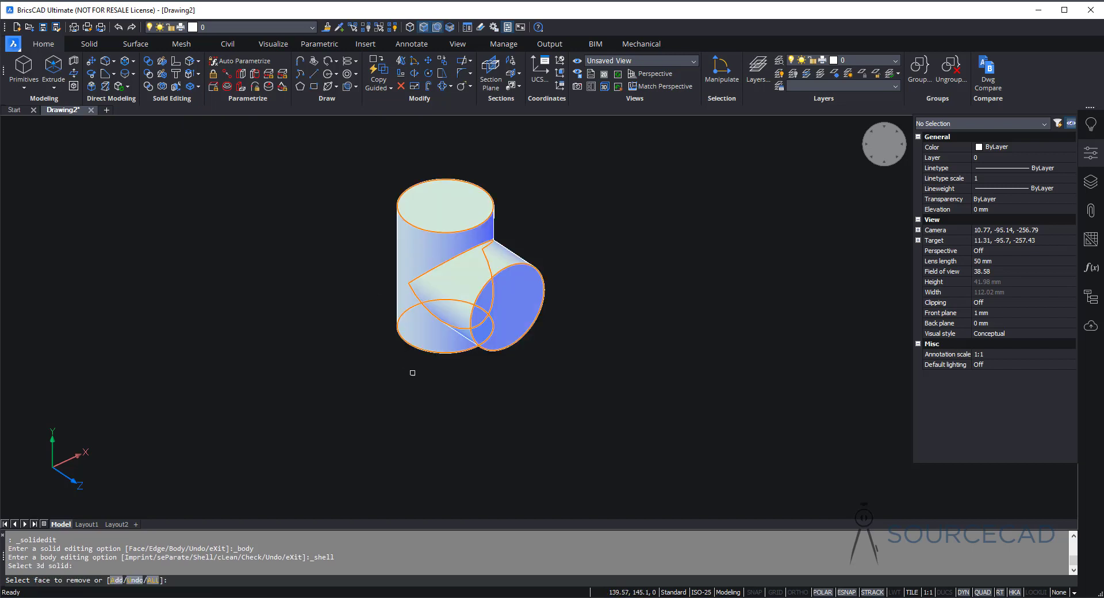
click(433, 202)
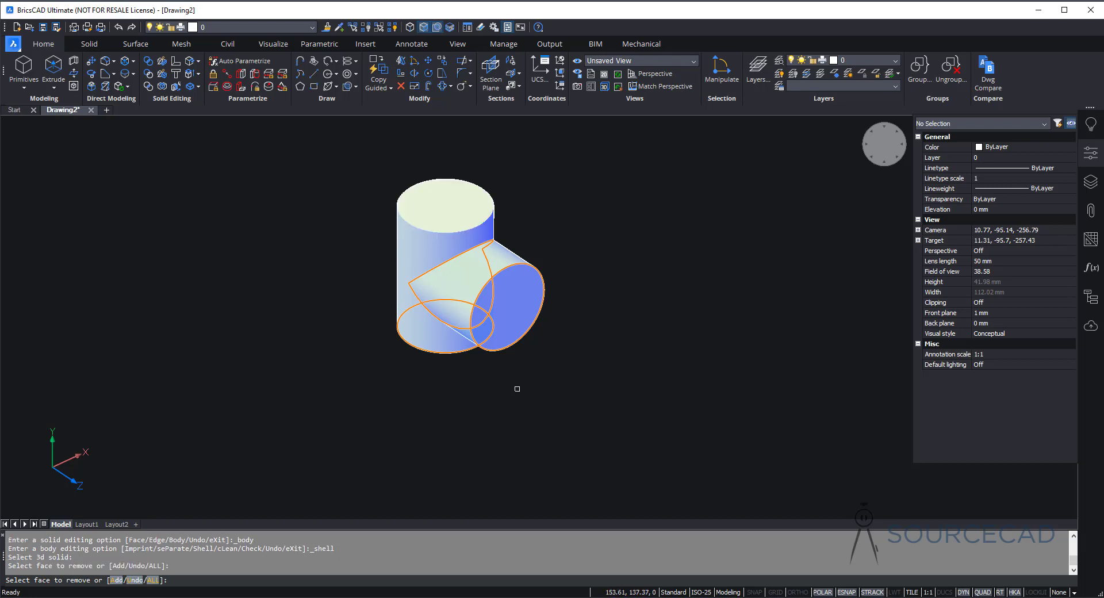
click(523, 308)
shift+middle_drag(477, 421, 456, 433)
click(456, 434)
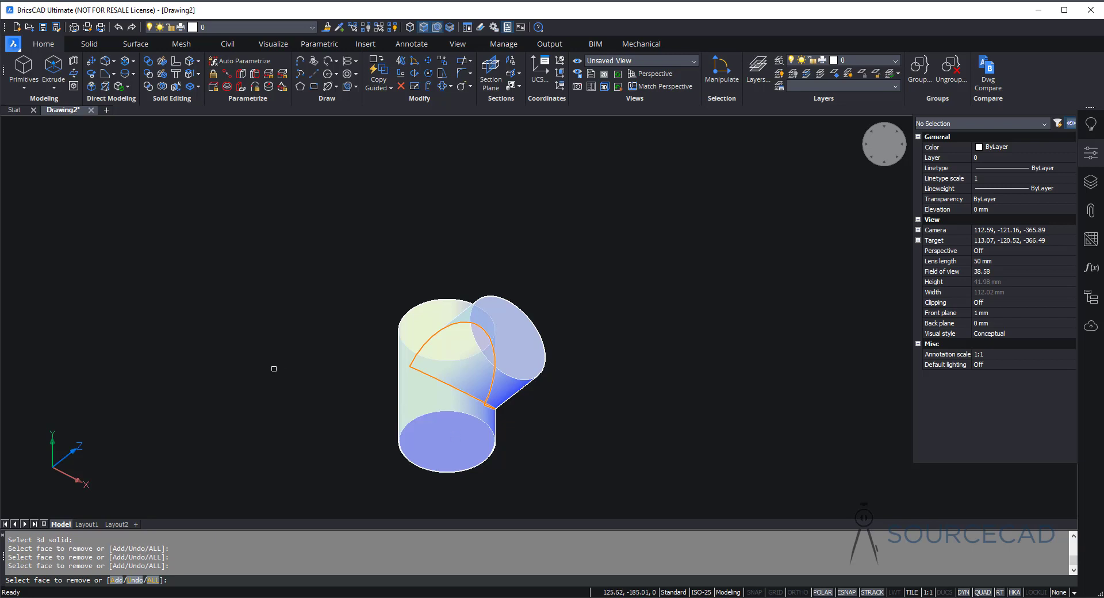
Step: Shell the tee solid with an offset distance of 0.5 mm and end solid editing
key(Return)
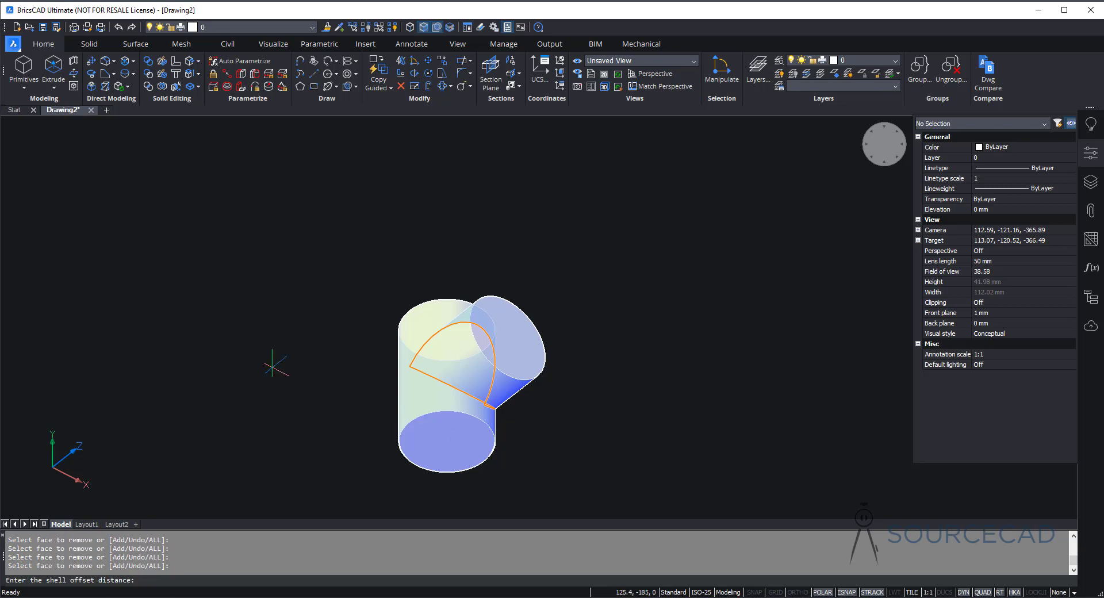
text(0.5)
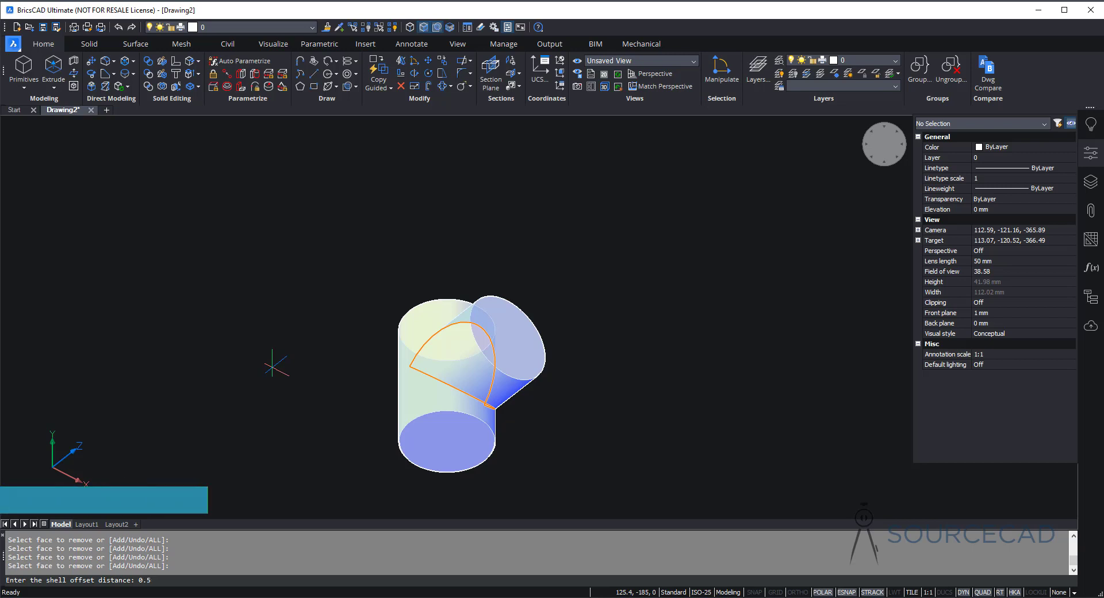
key(Return)
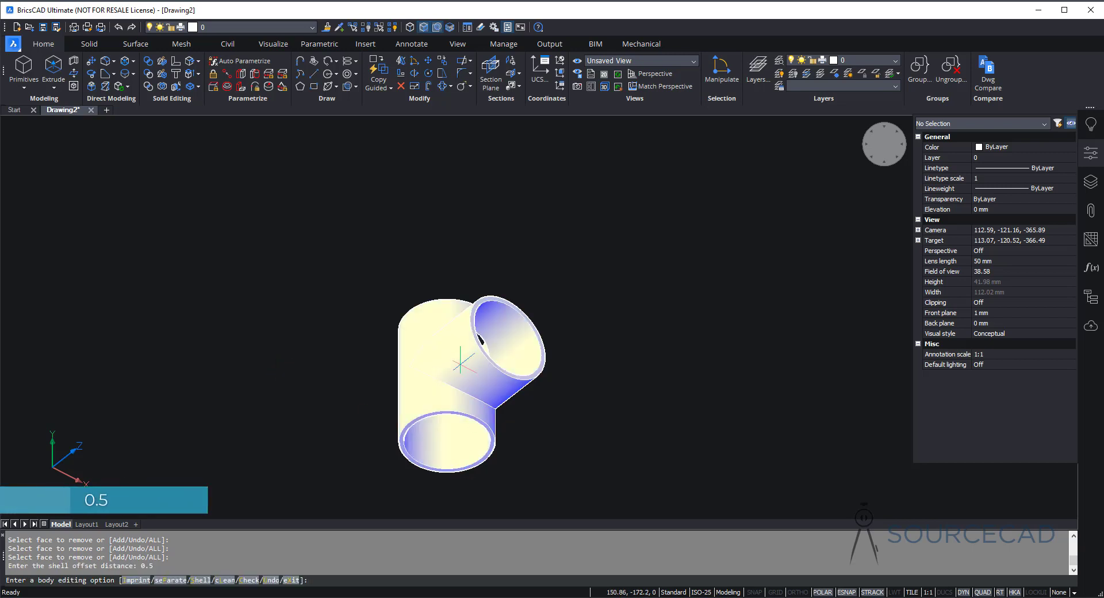
shift+middle_drag(472, 339, 542, 319)
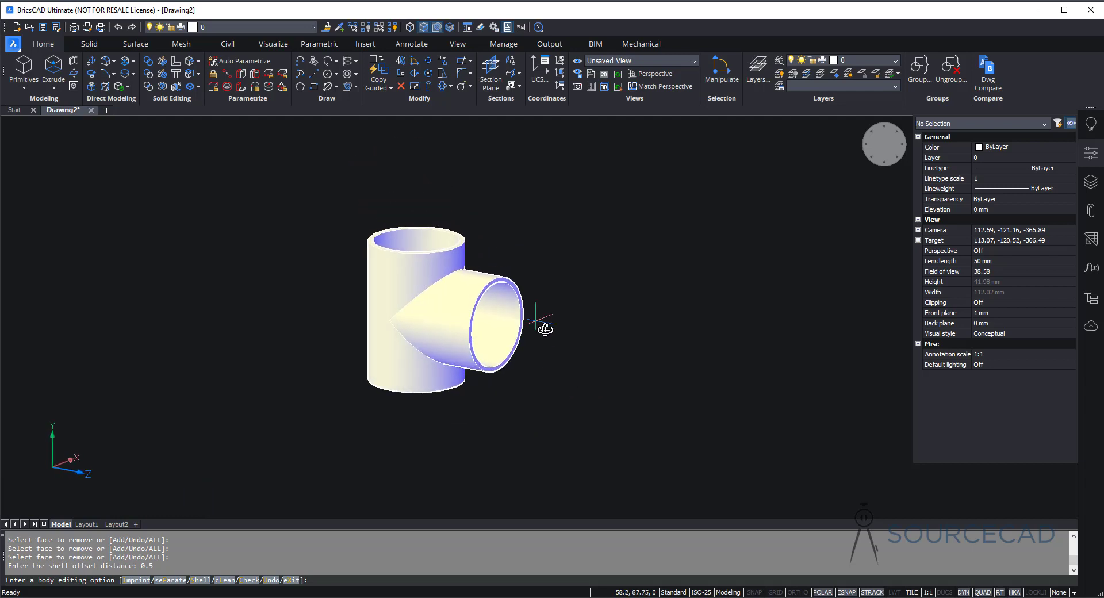
key(Return)
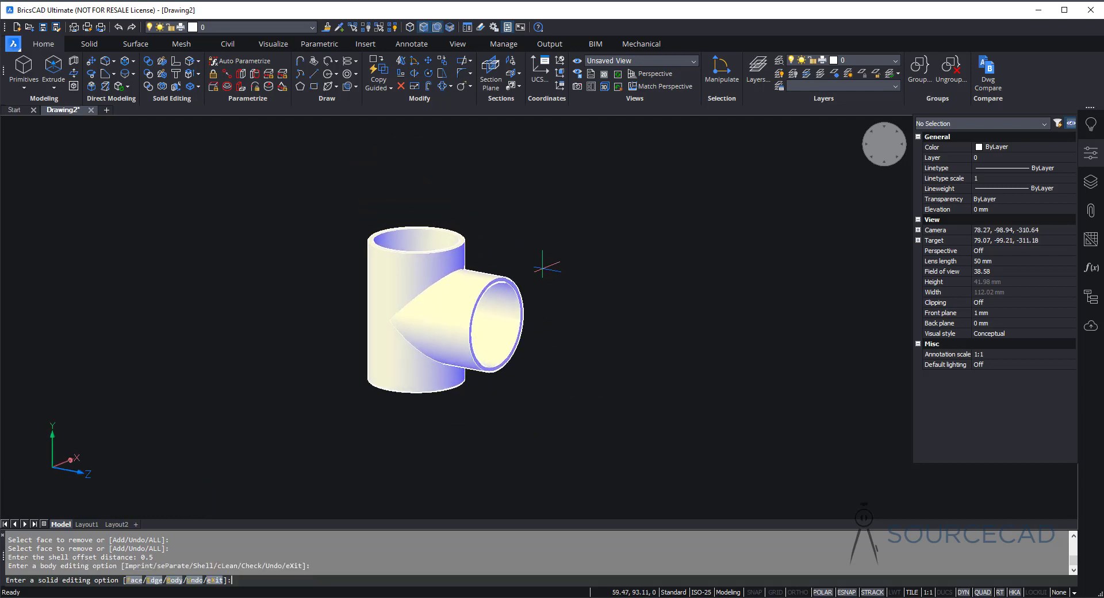
key(Escape)
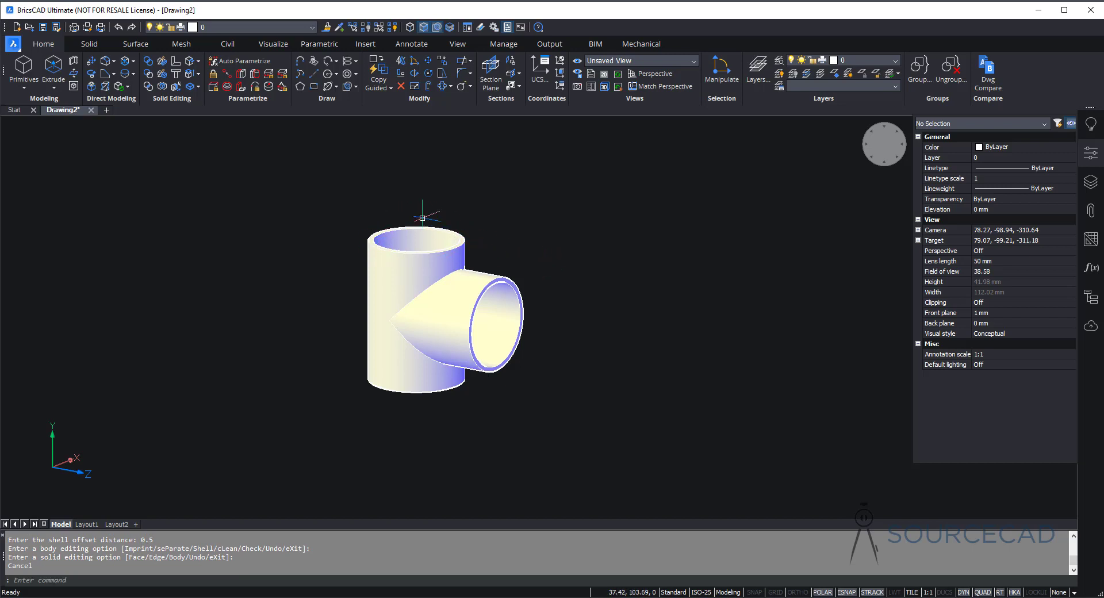
Step: Align the UCS to the annular top face of the upright pipe using UCS Face
shift+middle_drag(414, 215, 506, 253)
scroll(474, 255, up, 2)
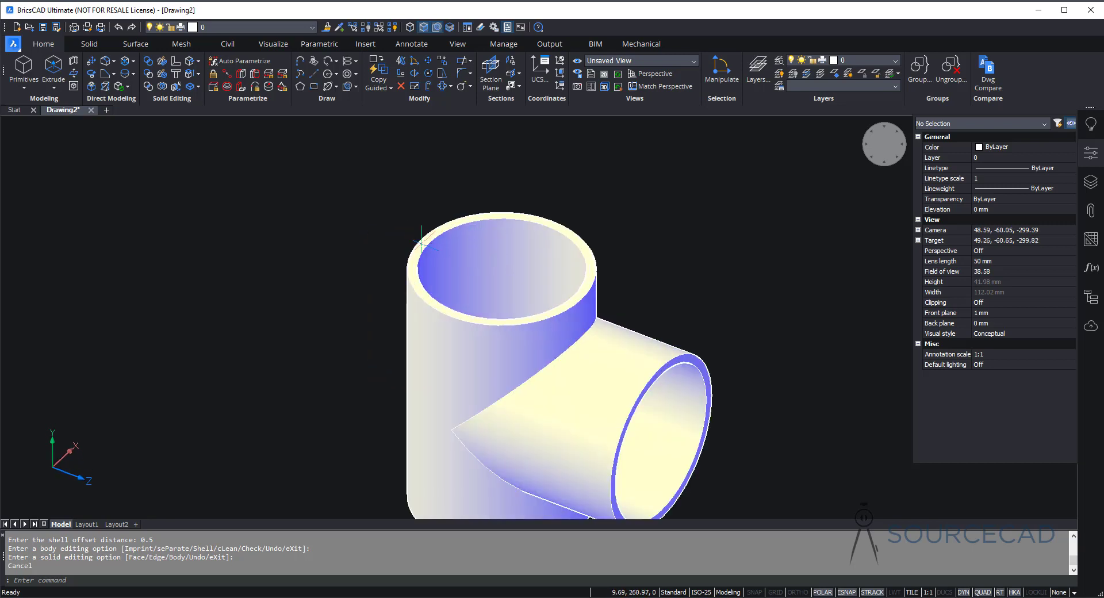
mouse_move(422, 246)
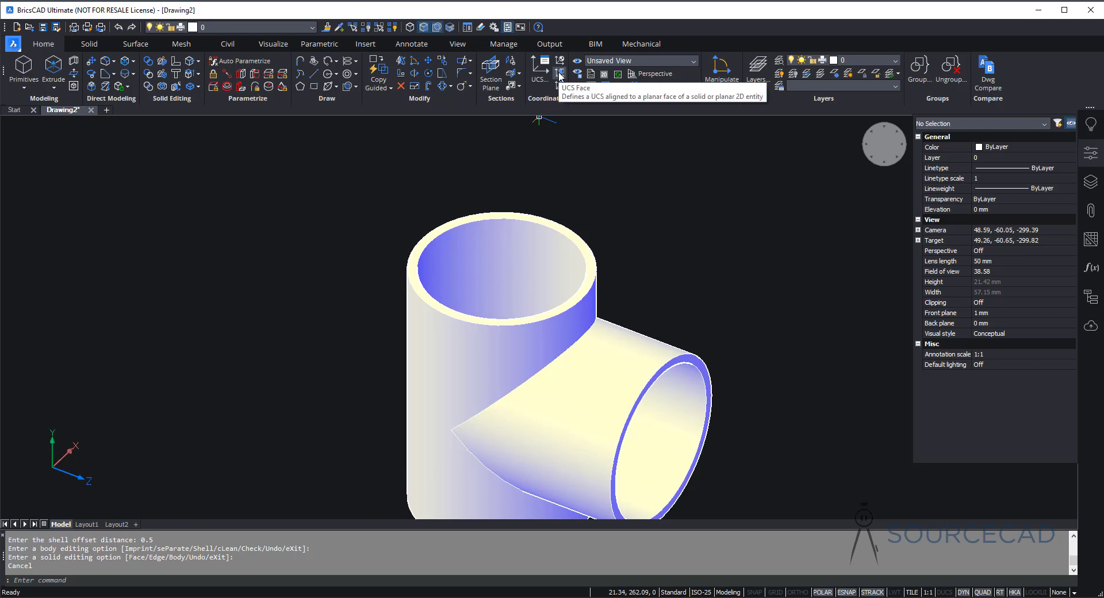
click(560, 75)
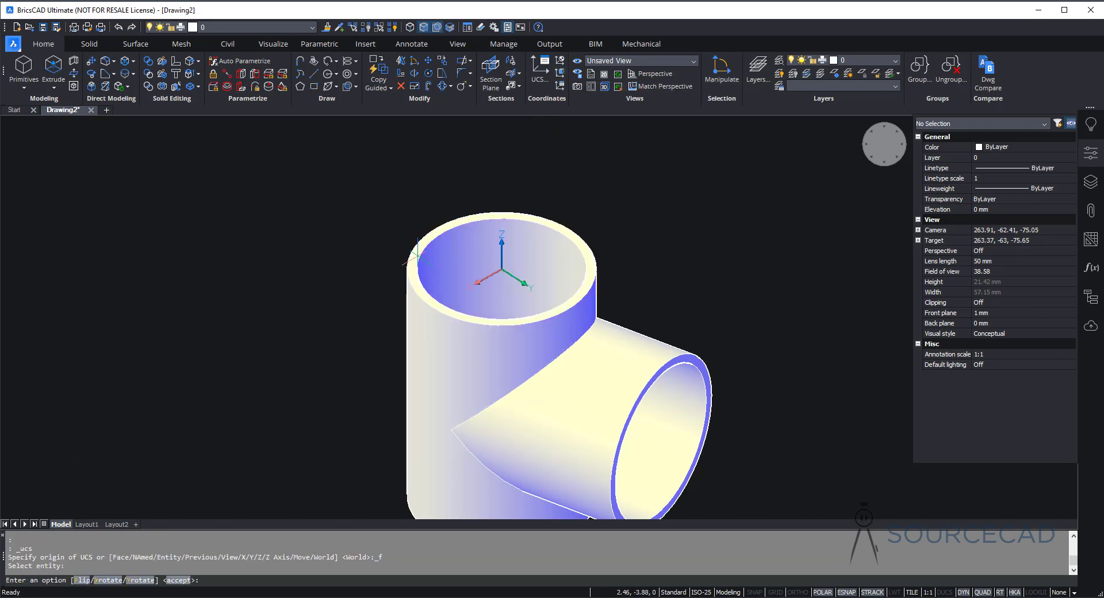
key(Return)
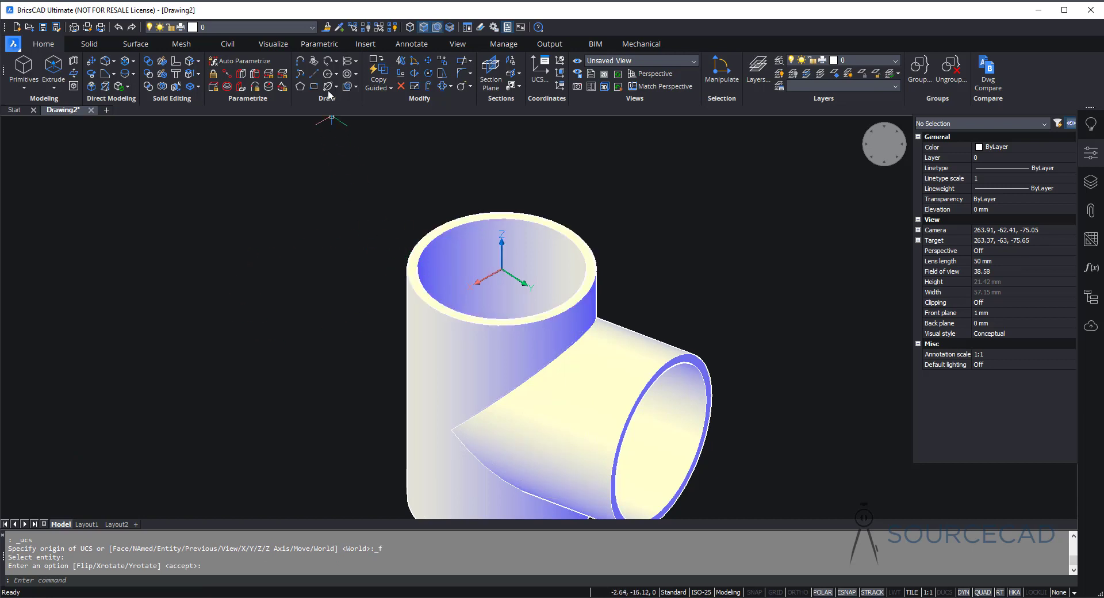
Step: Draw two concentric circles with radii of 4.5 mm and 7.4 mm centred on the upright pipe's top opening
click(328, 74)
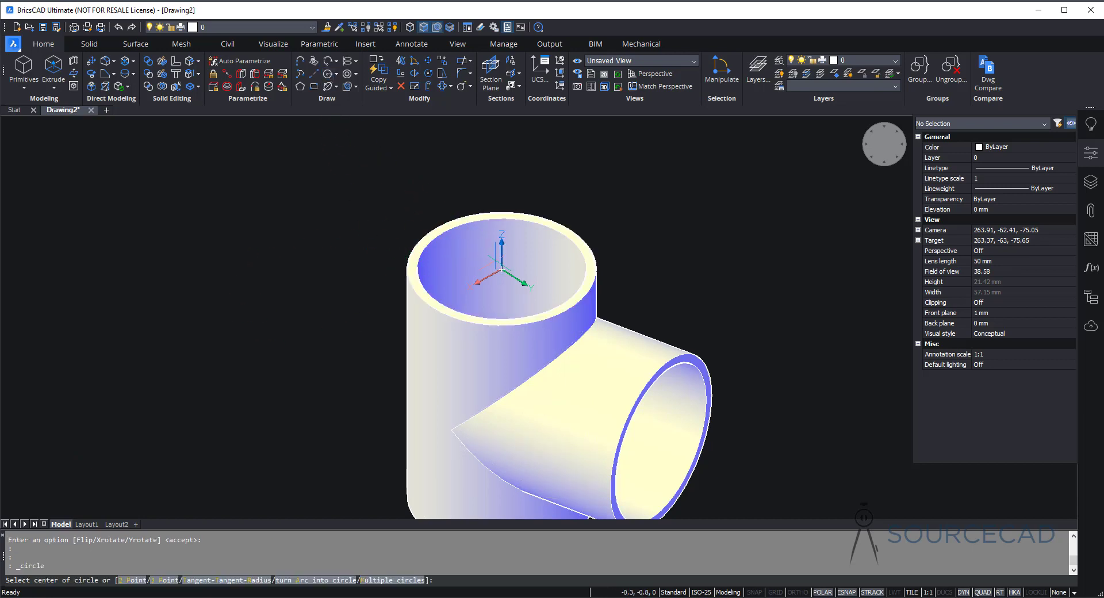
click(501, 269)
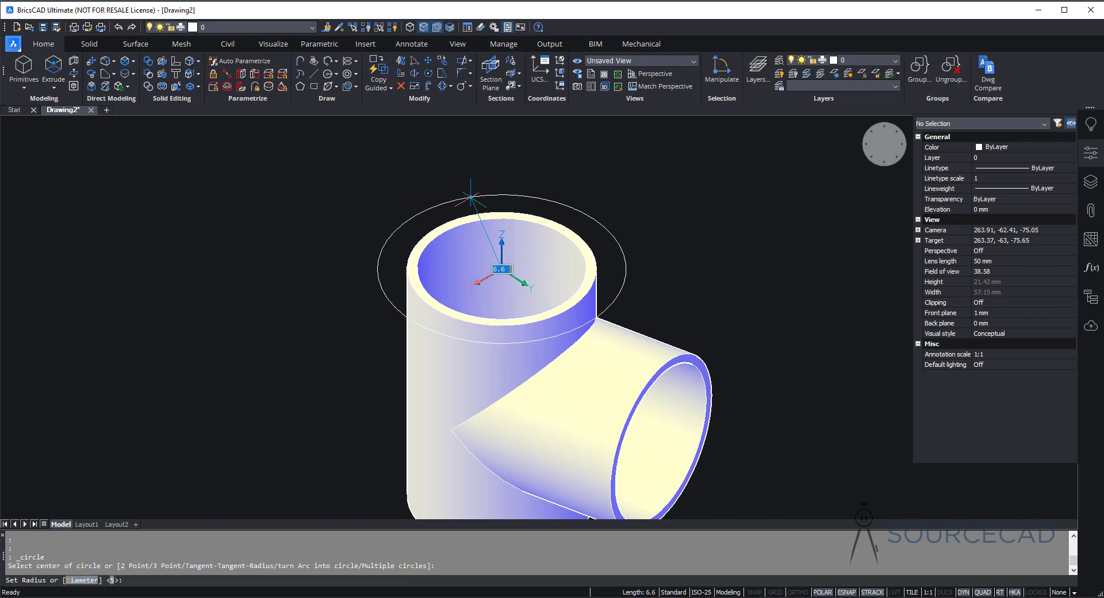
text(4.5)
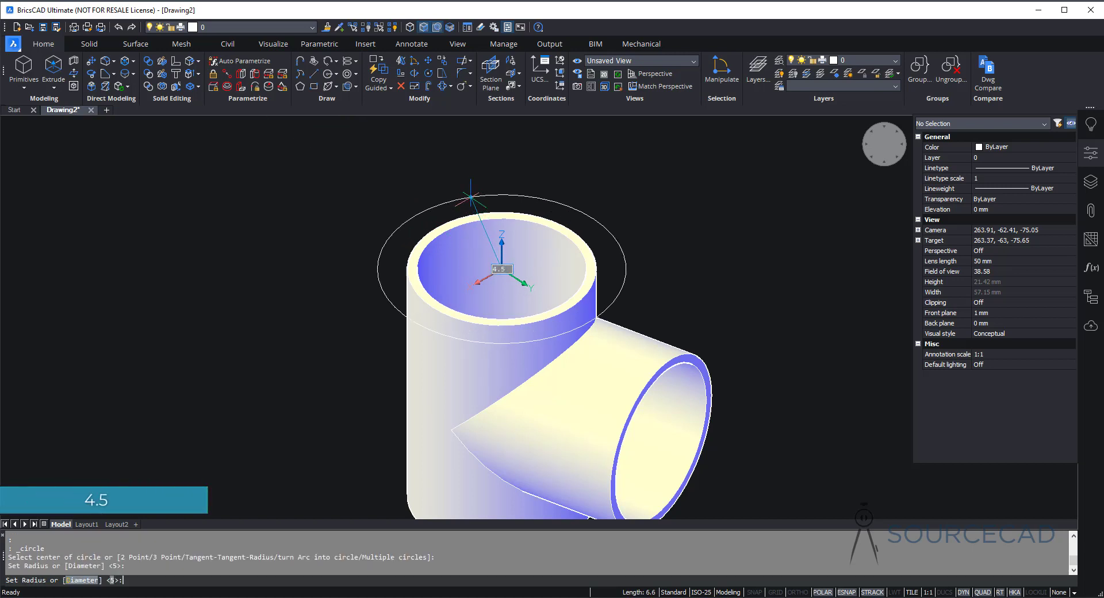
key(Return)
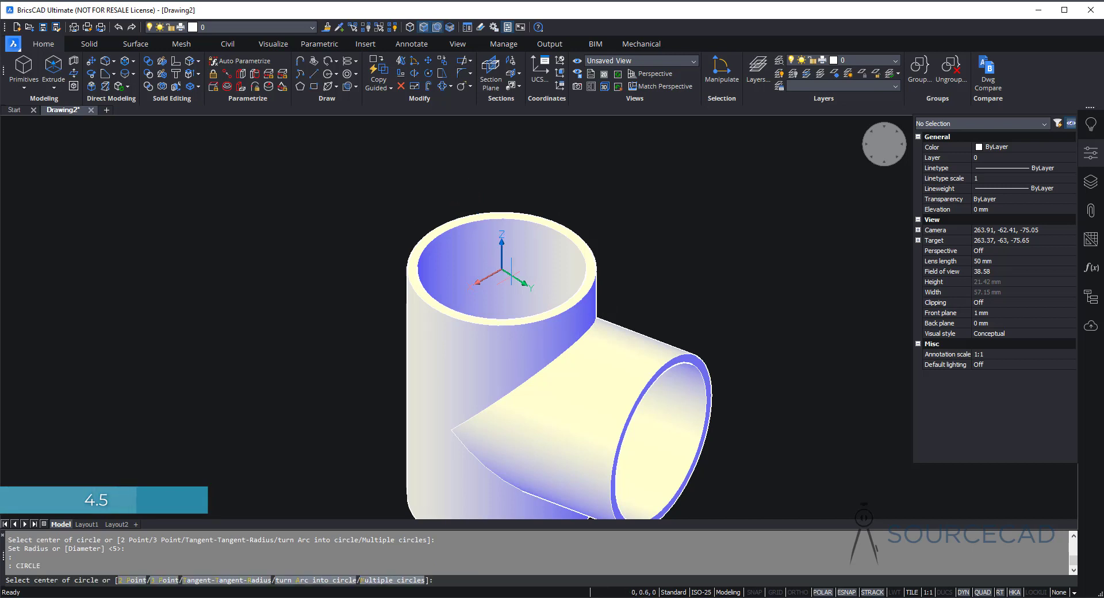
click(501, 269)
text(7)
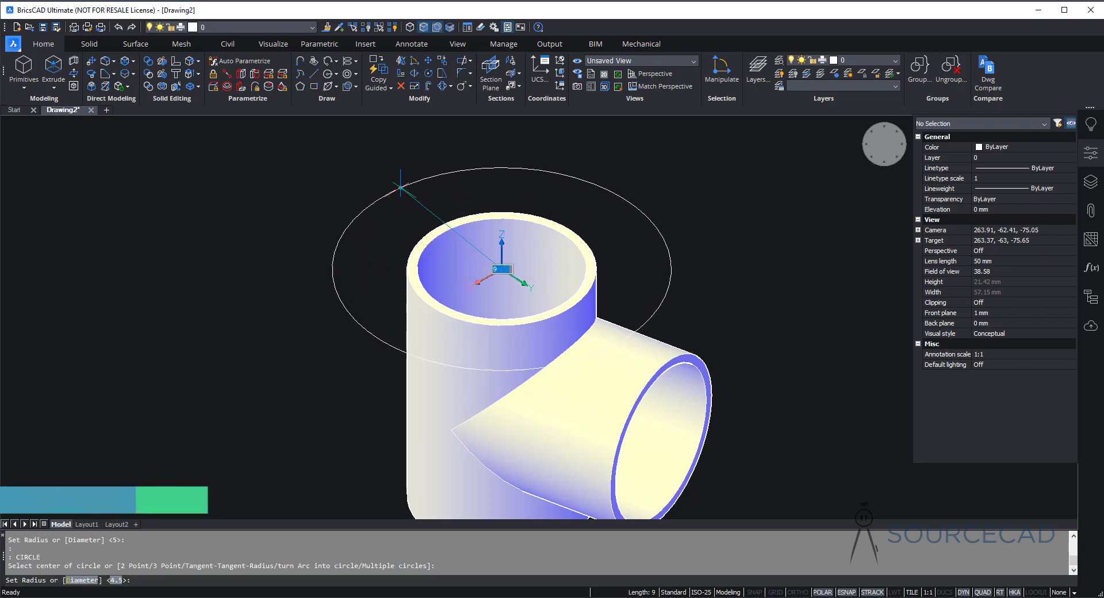
text(.4)
key(Return)
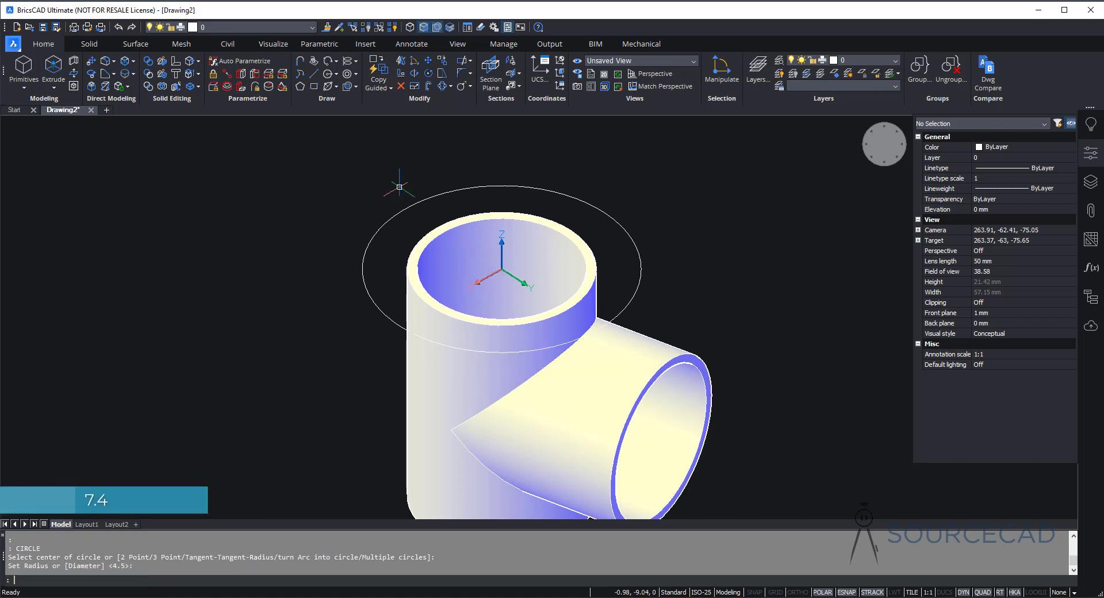
Step: Draw a small bolt-hole circle centred on the quadrant of the 4.5 mm radius circle opposite the side branch
key(Return)
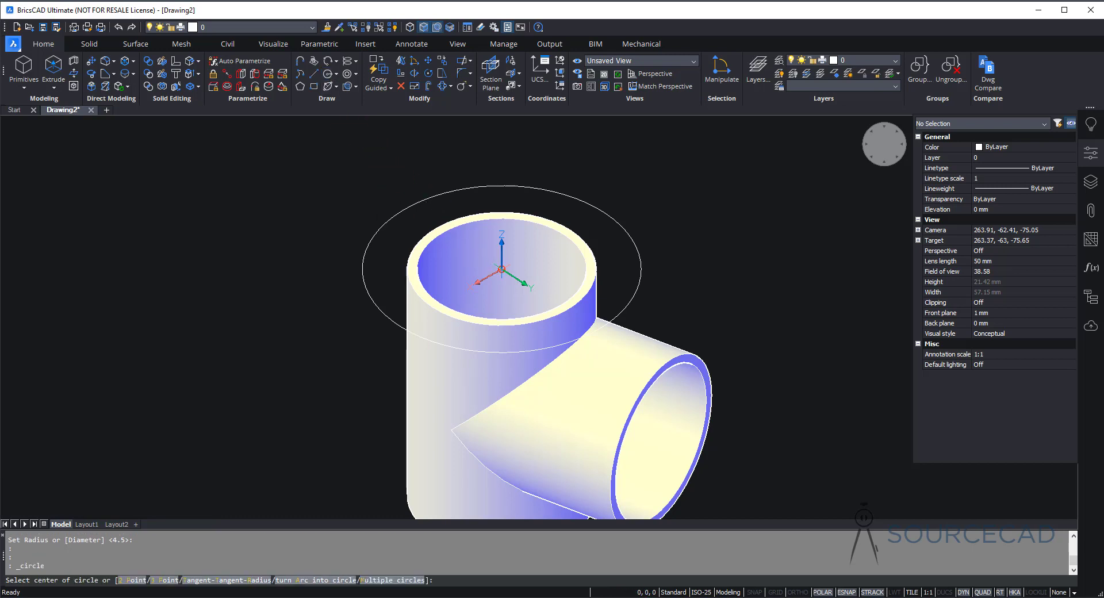
click(445, 232)
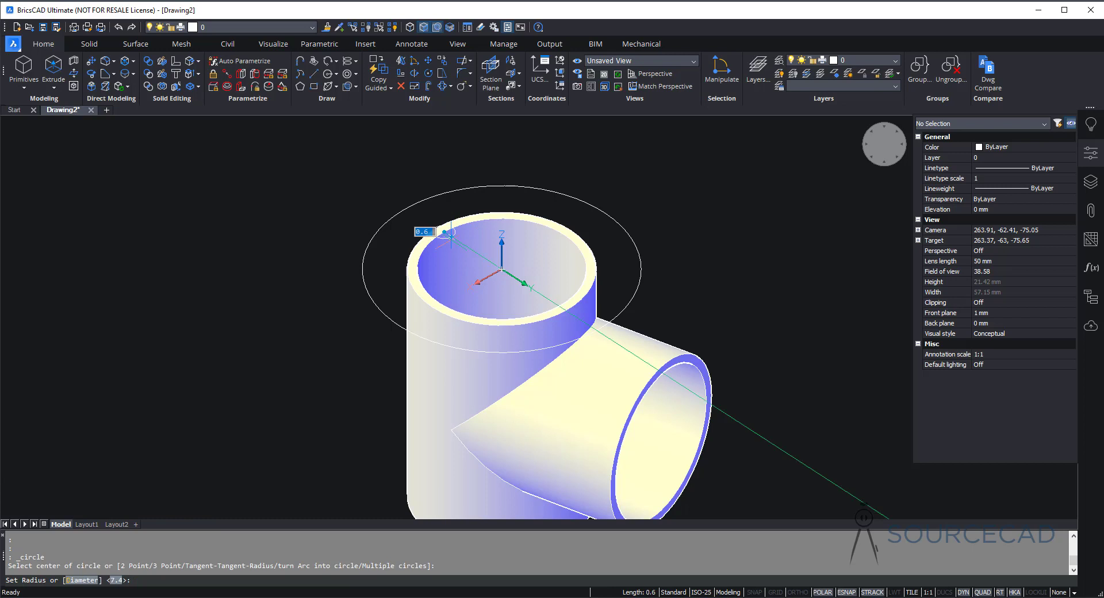
text(0.)
key(Return)
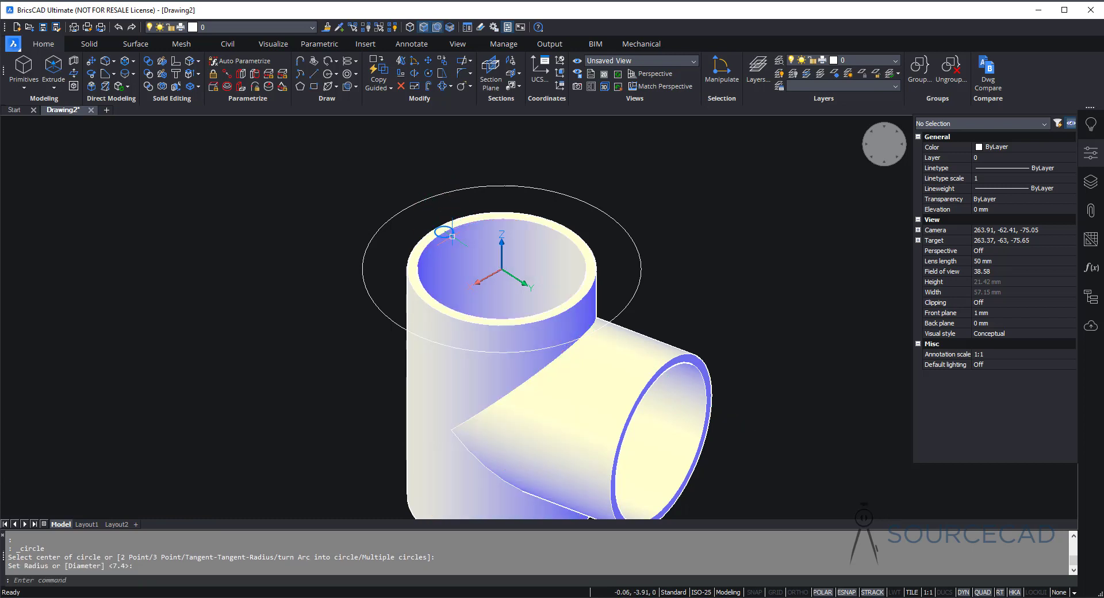
Step: Move the small circle 1.5 mm radially outward from the pipe's inner edge, away from the side branch
mouse_move(447, 239)
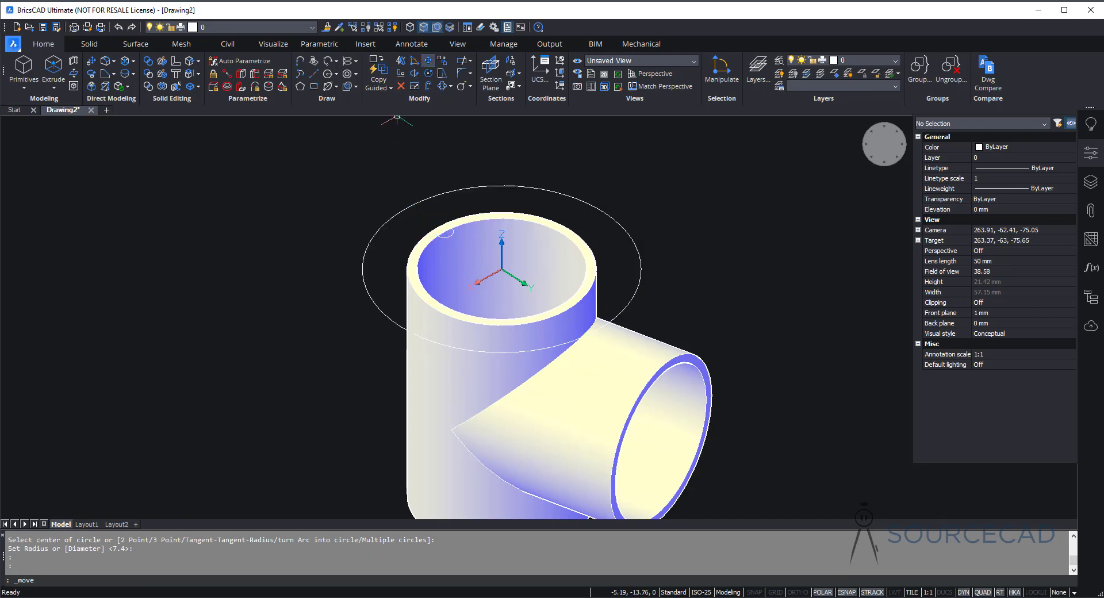
click(449, 236)
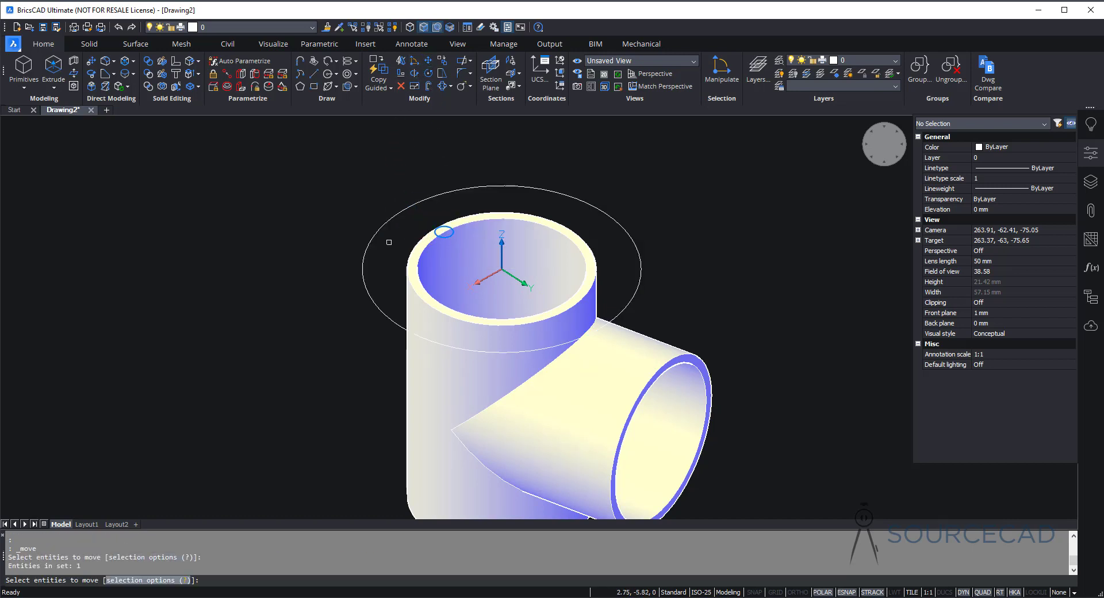
key(Return)
click(444, 231)
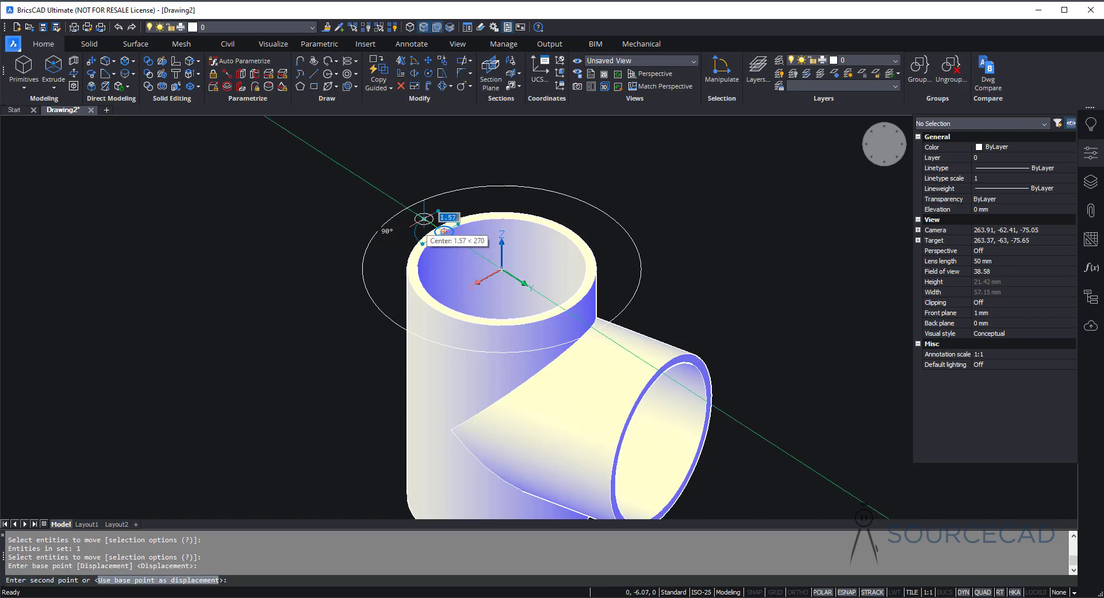
text(0)
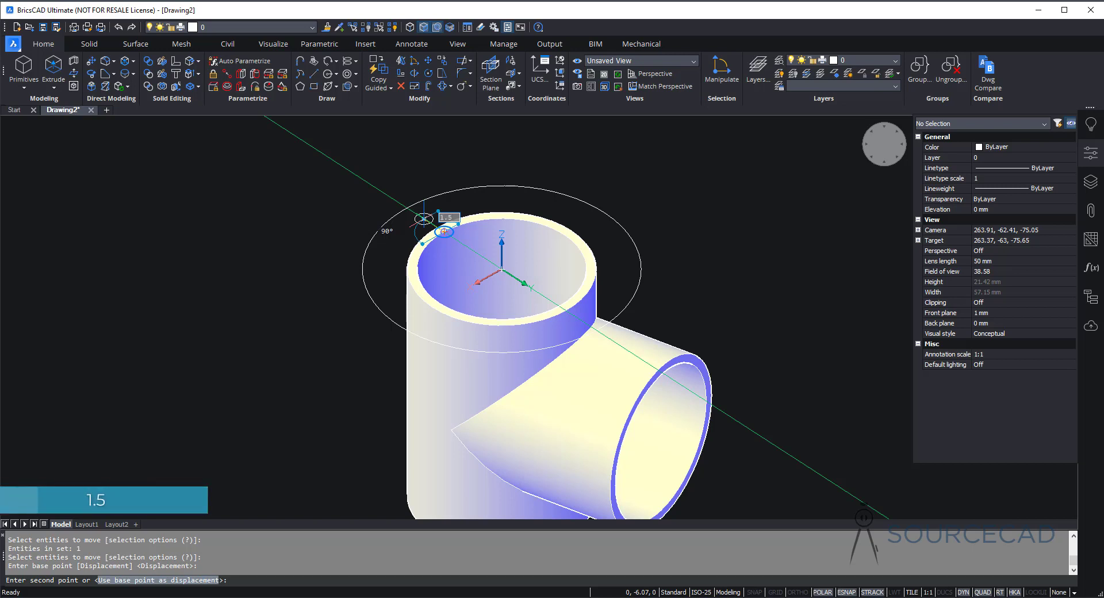
key(Return)
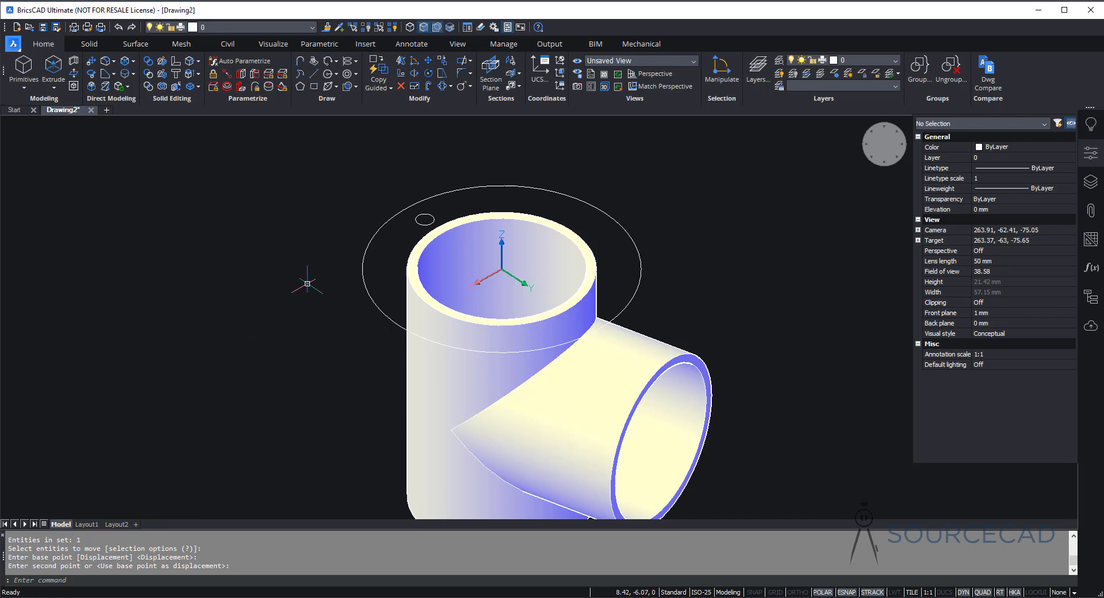
Step: Create a polar array of 12 copies of the small circle around the centre of the pipe's top opening
click(445, 90)
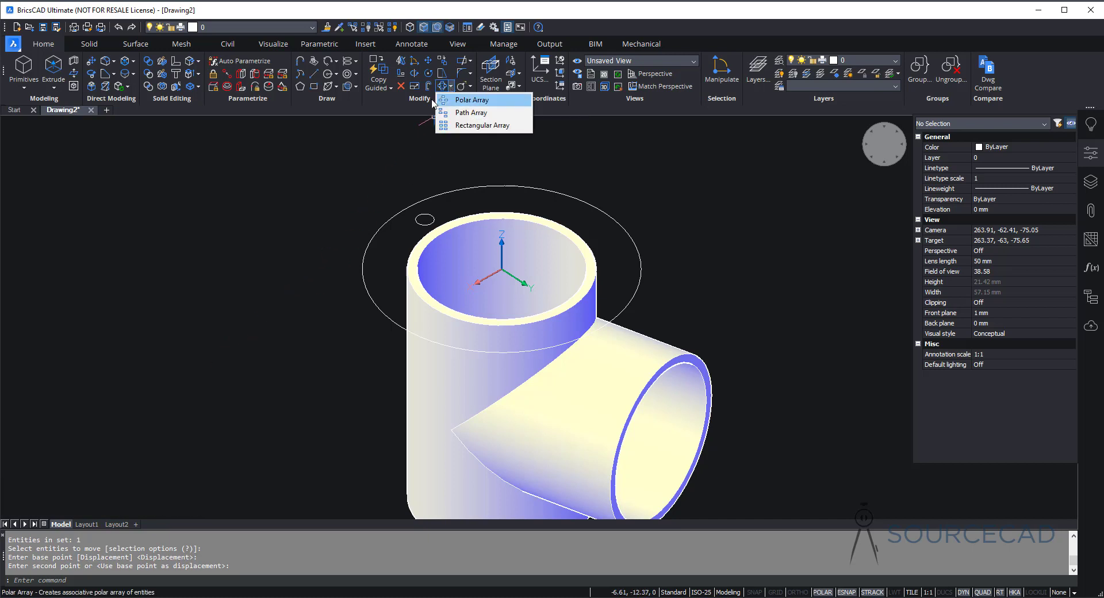
click(460, 101)
click(416, 223)
key(Return)
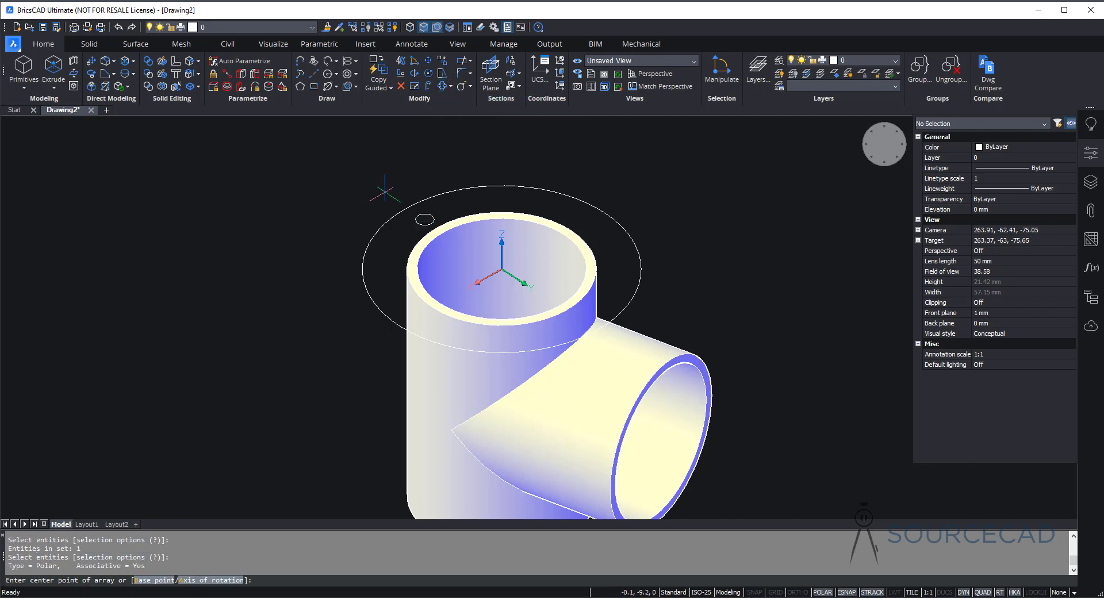
click(502, 269)
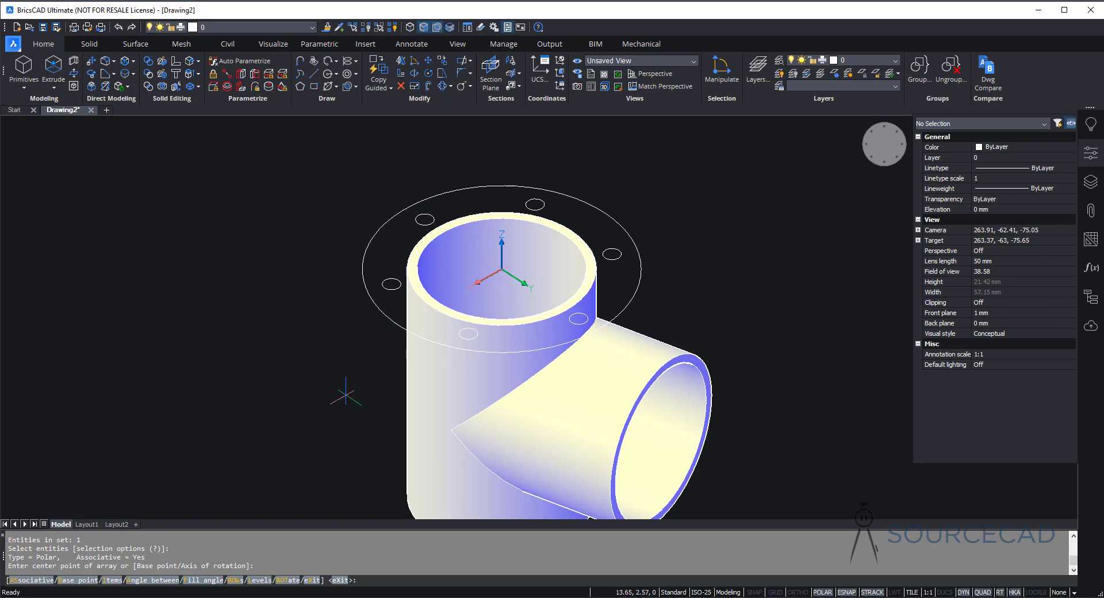
click(108, 581)
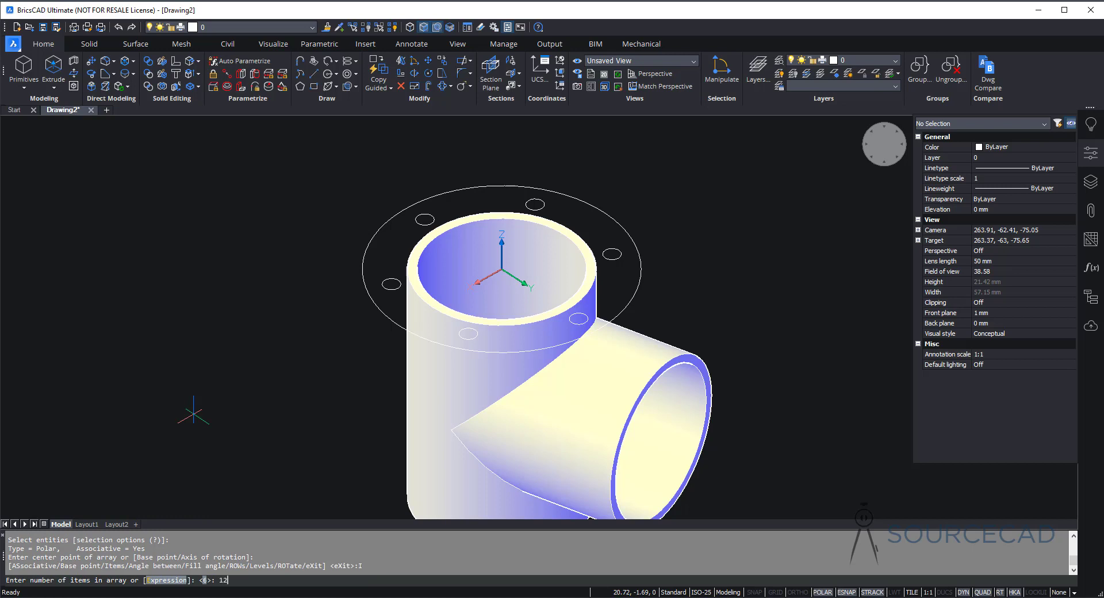
key(Return)
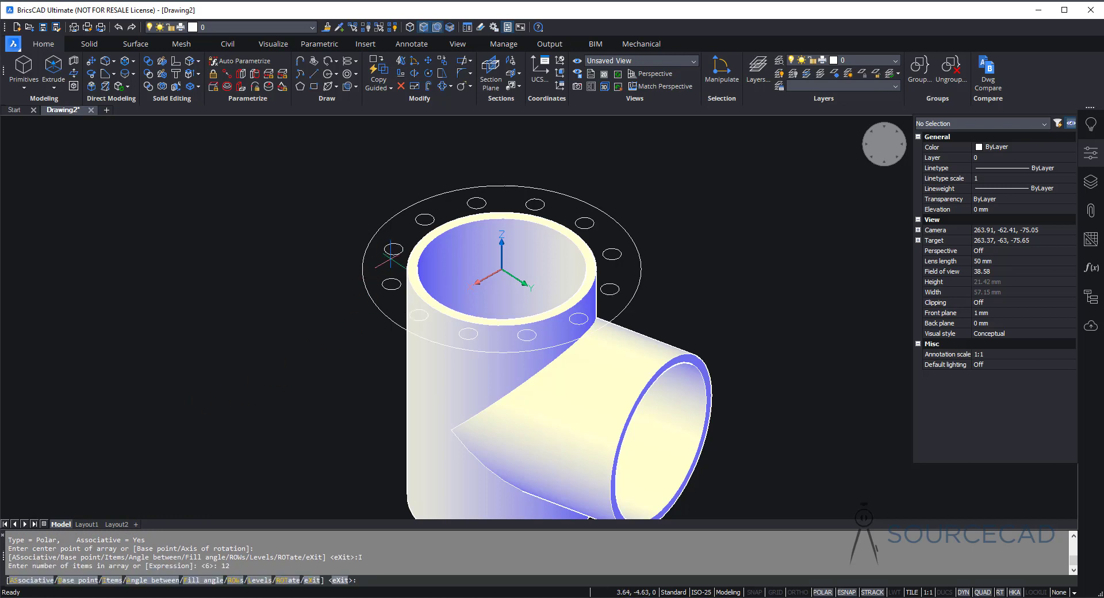
Step: Make the polar array of bolt-hole circles non-associative and finish the array
click(30, 588)
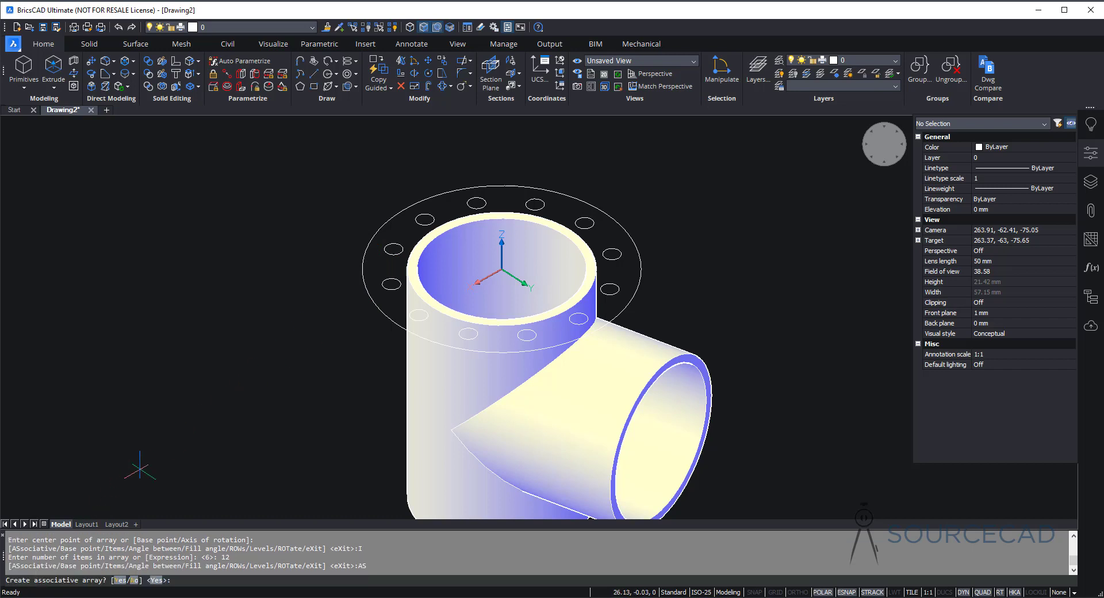
click(134, 582)
key(Return)
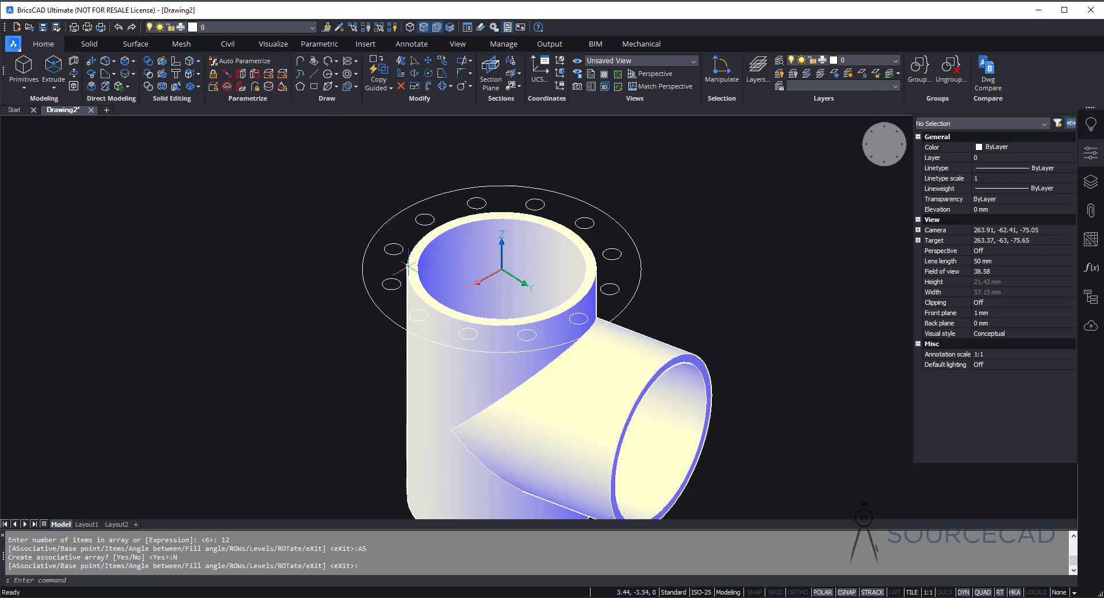
Step: Hide the tee-shaped pipe solid, leaving only the flange circles on display
click(442, 379)
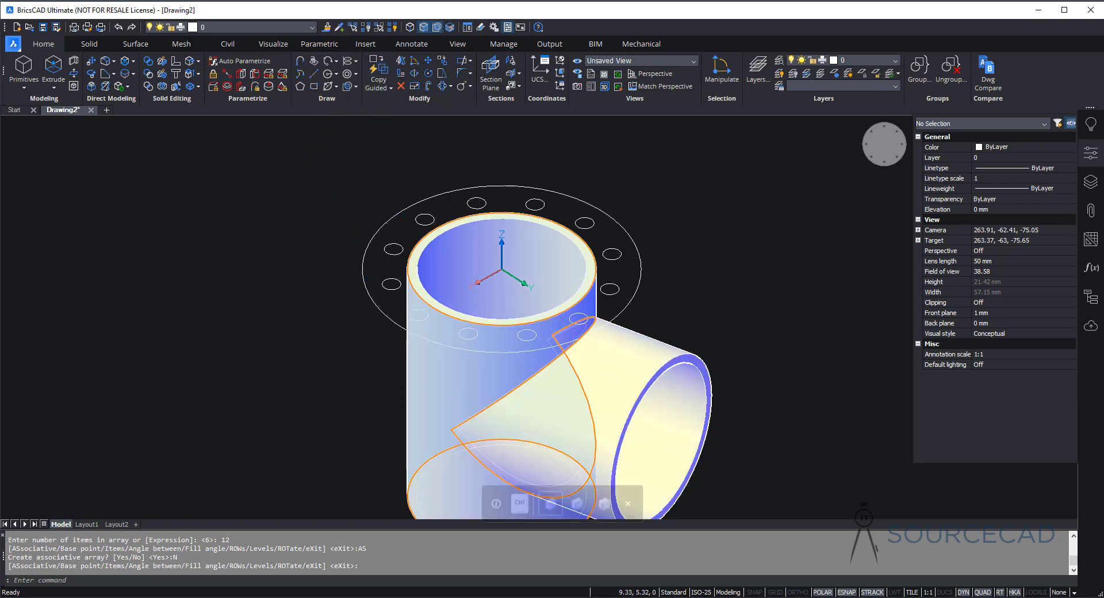
click(367, 28)
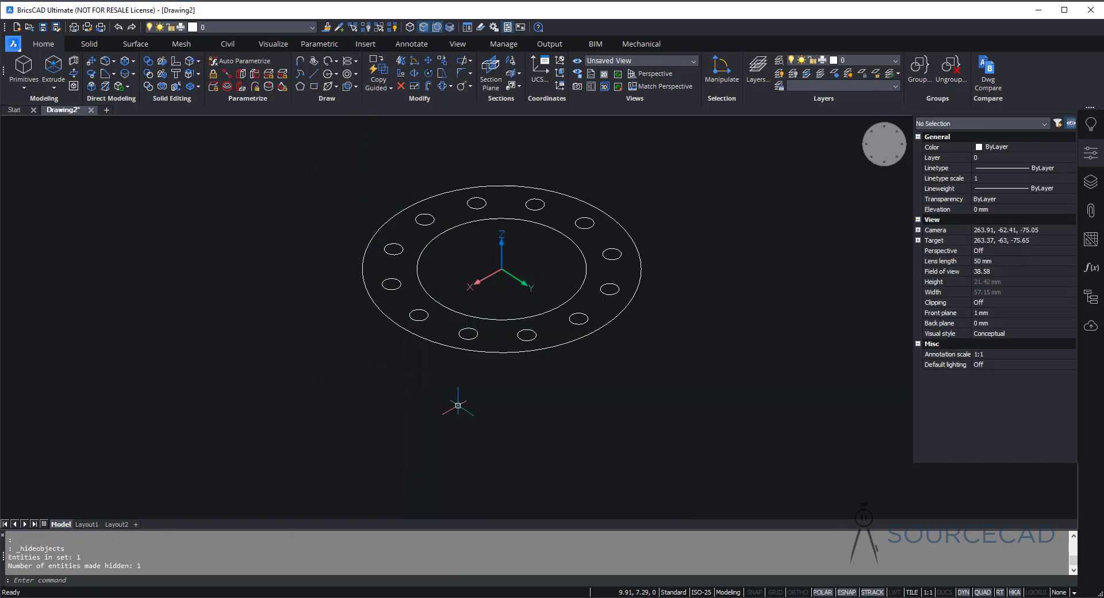
key(Escape)
key(Escape)
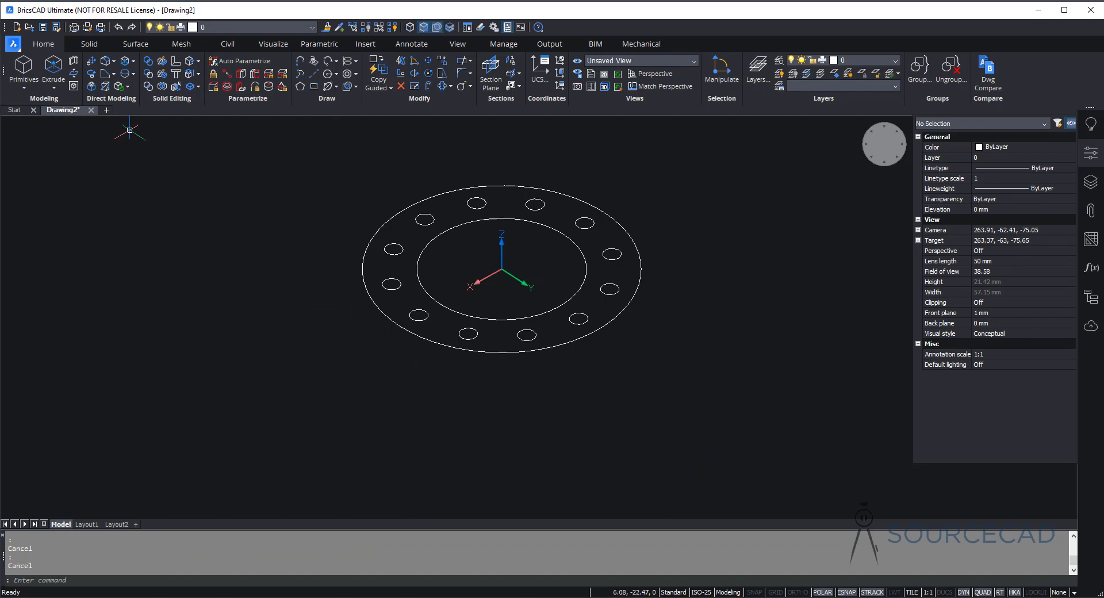
Step: Extrude the outer flange circle to a height of 0.5 mm
click(56, 69)
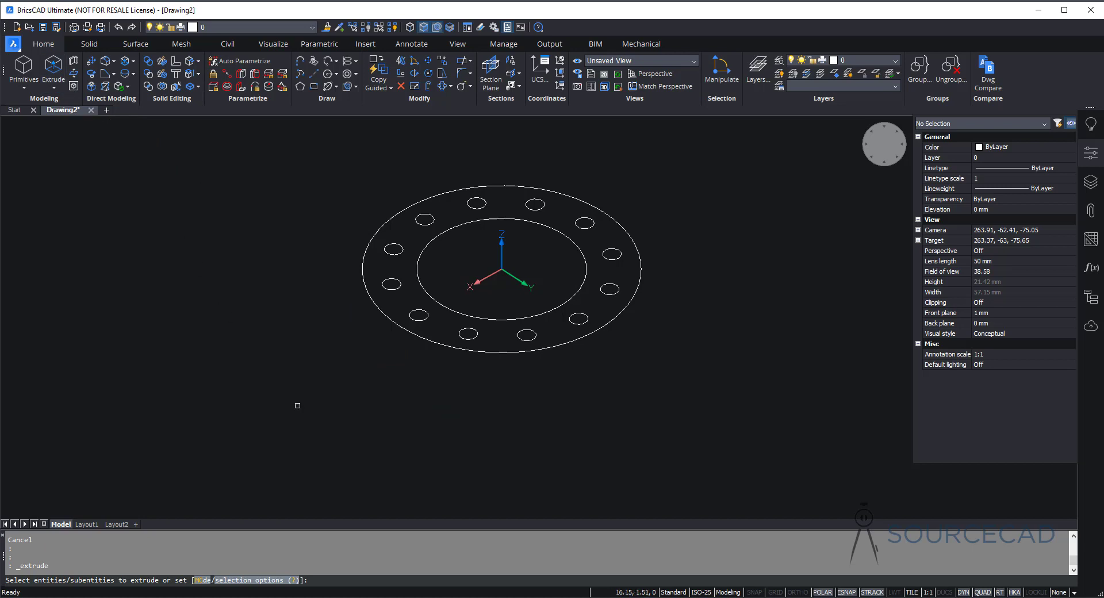
click(396, 323)
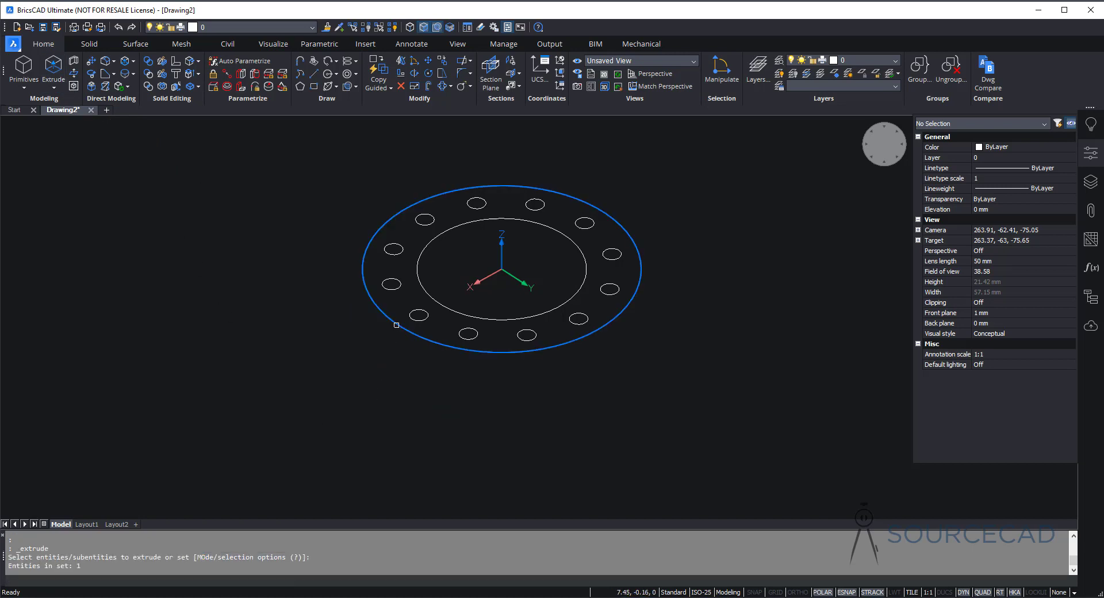
key(Return)
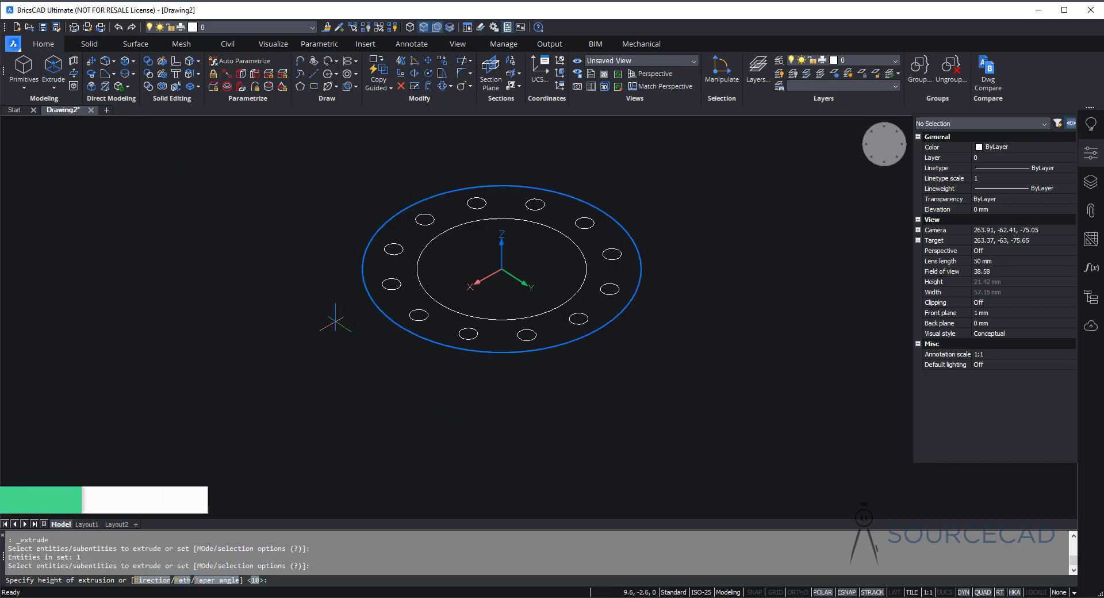
text(0.5)
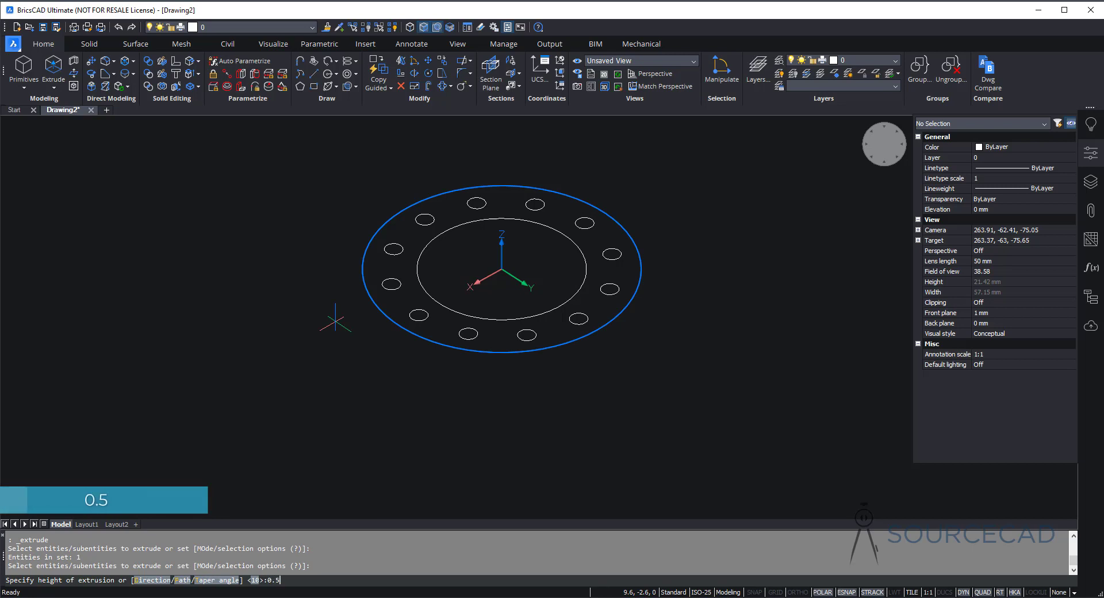
key(Return)
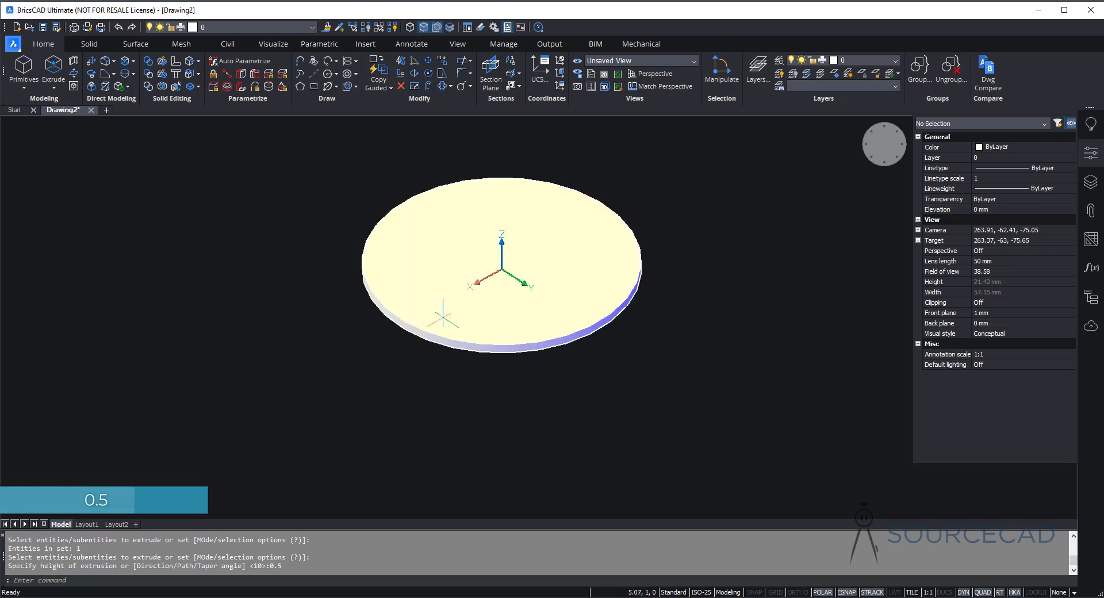
Step: Push the area inside the inner circle through the disc's underside with Push/Pull to cut the central opening
shift+middle_drag(382, 375, 448, 350)
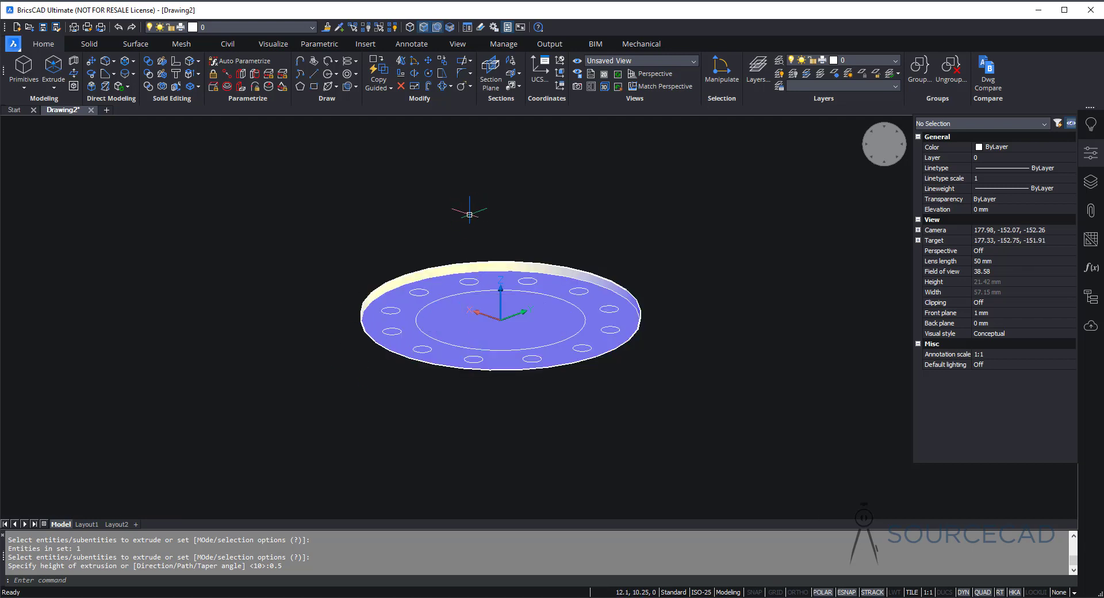
click(74, 74)
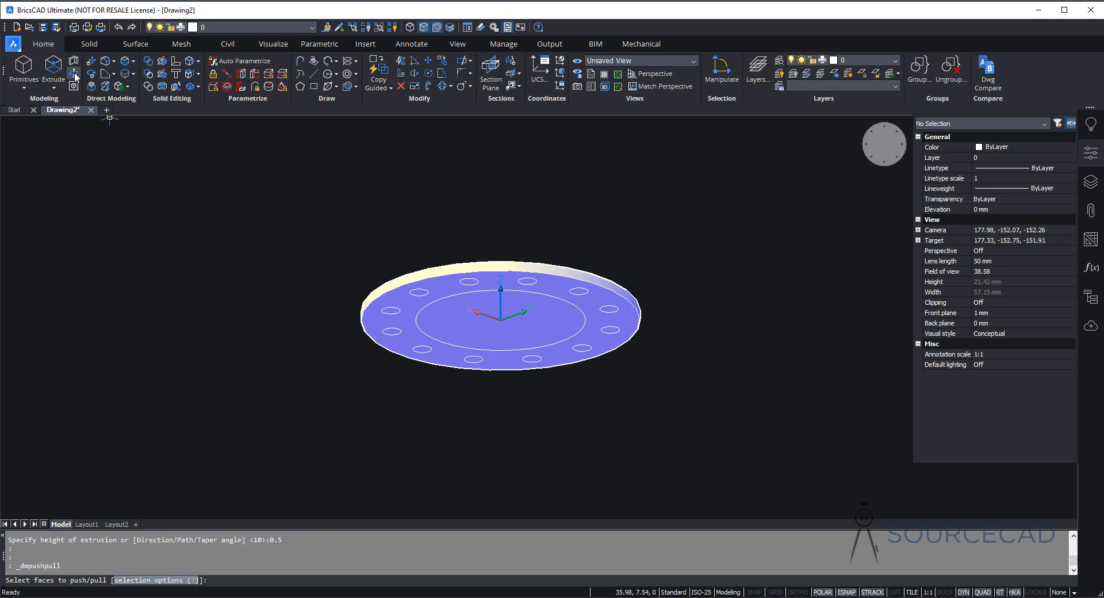
click(75, 73)
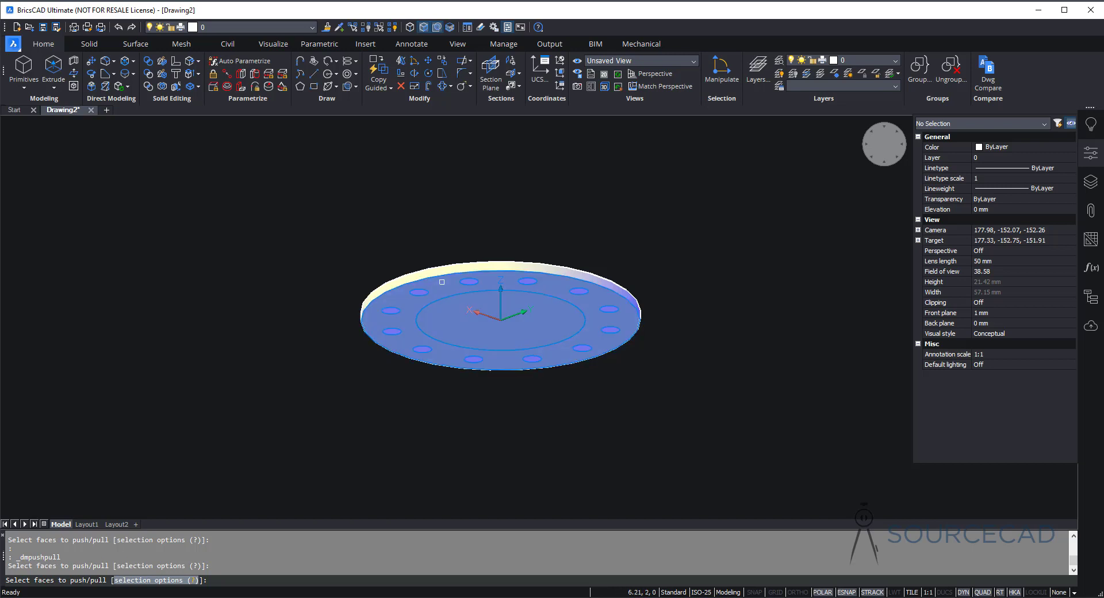
scroll(421, 294, up, 3)
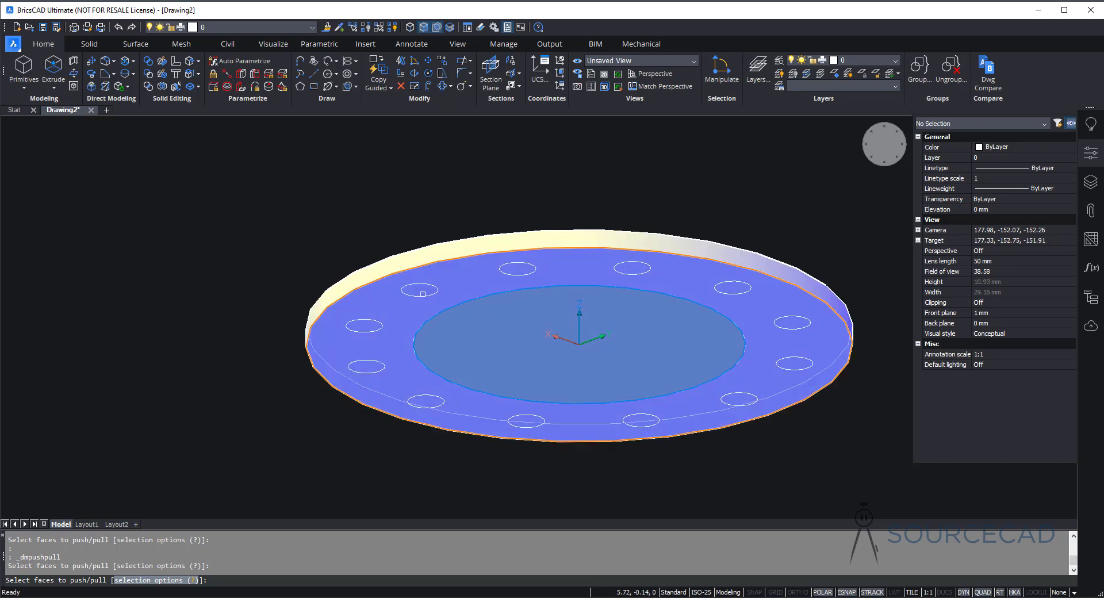
click(562, 336)
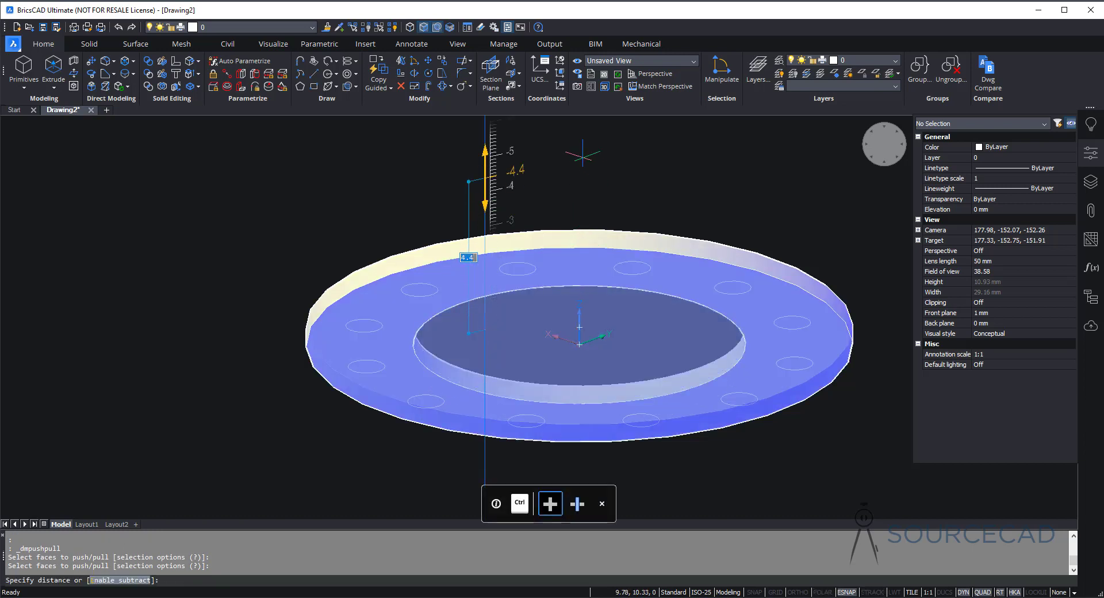
click(485, 170)
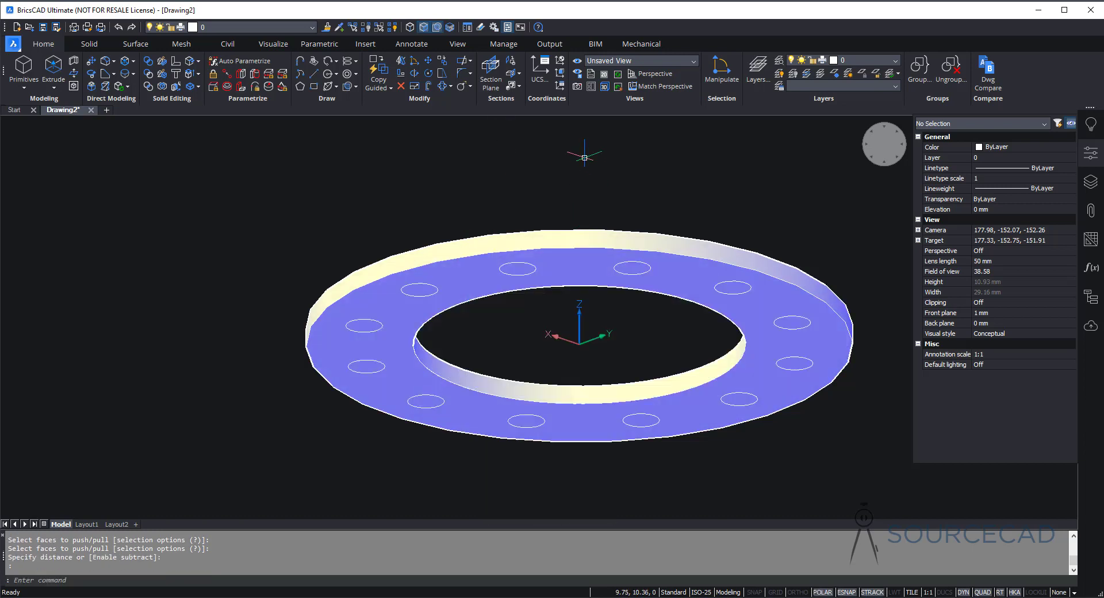
Step: Push all twelve small circular areas upward through the flange with Push/Pull to cut the bolt holes
click(73, 73)
click(355, 324)
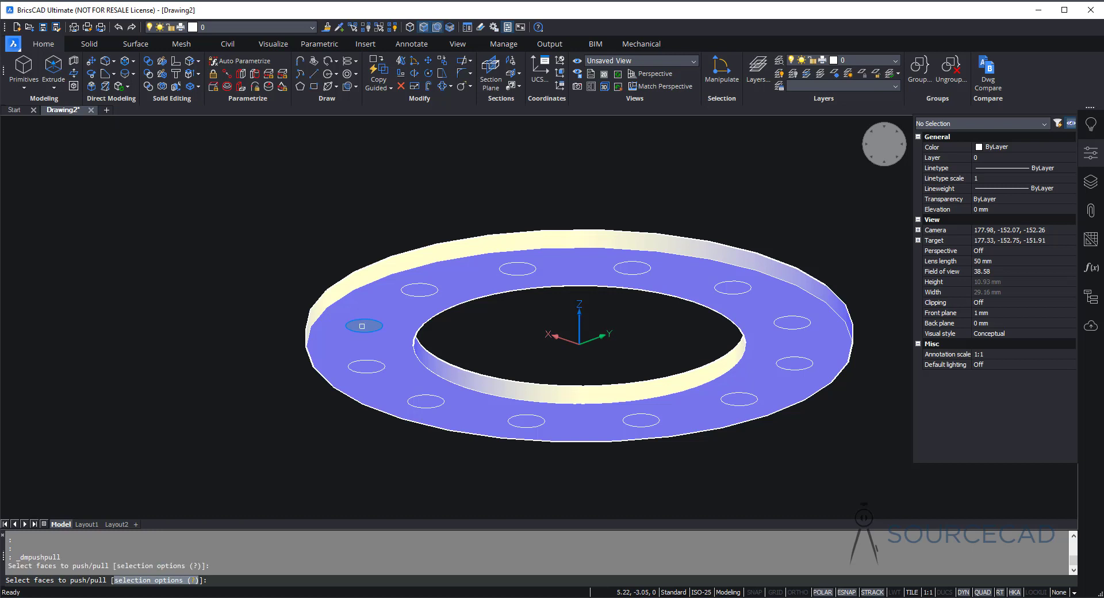
click(418, 292)
click(518, 267)
click(638, 271)
click(795, 362)
click(739, 399)
click(641, 420)
click(525, 424)
click(374, 377)
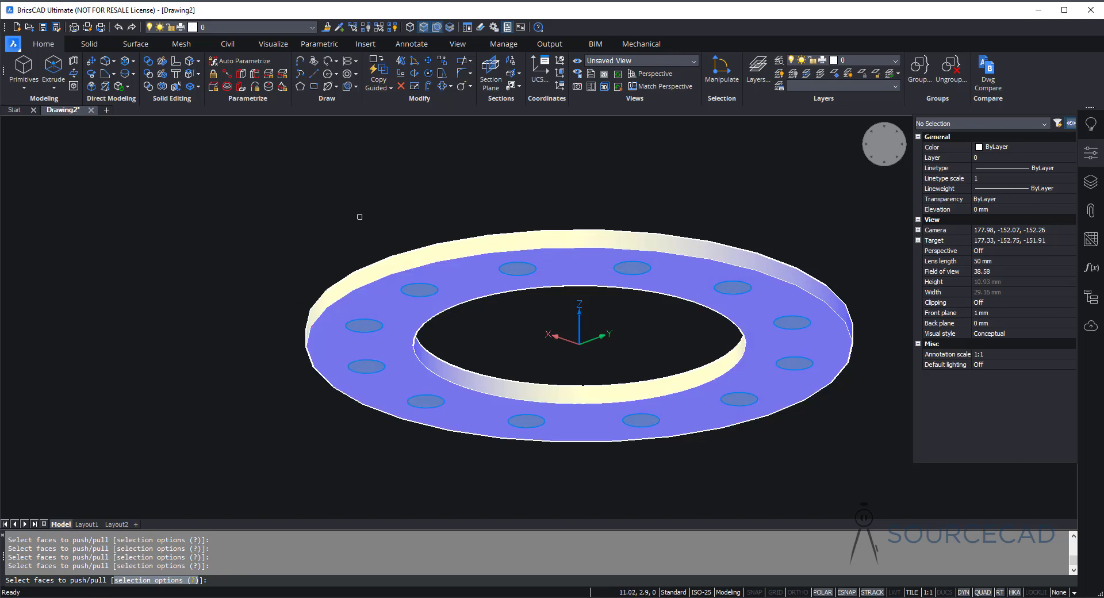
key(Return)
click(371, 371)
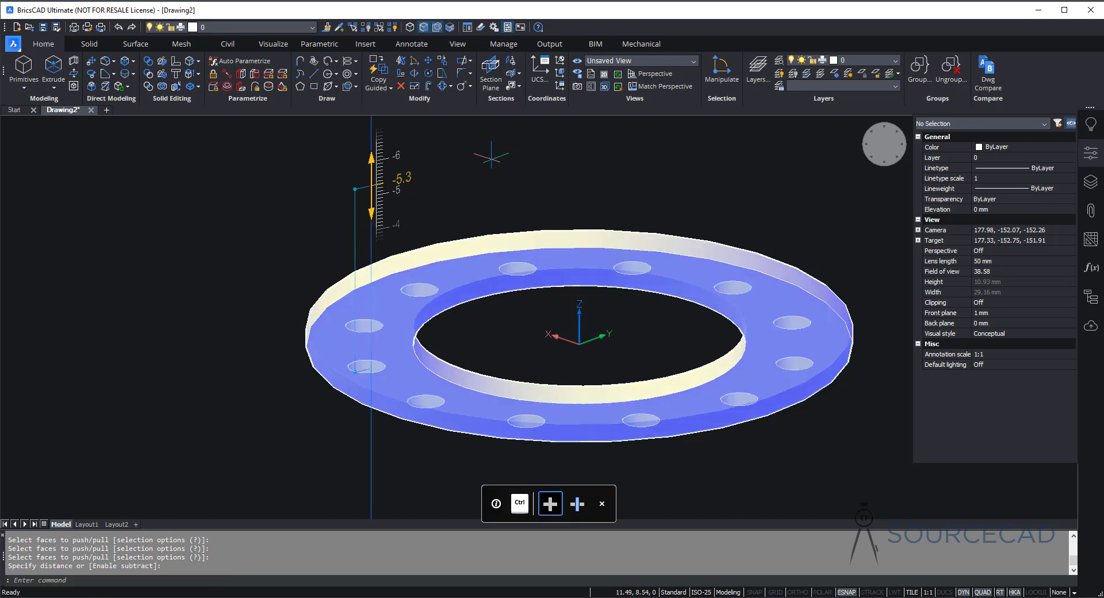
Step: Unhide the tee-shaped pipe solid beneath the finished flange
shift+middle_drag(604, 310, 576, 267)
scroll(574, 267, down, 2)
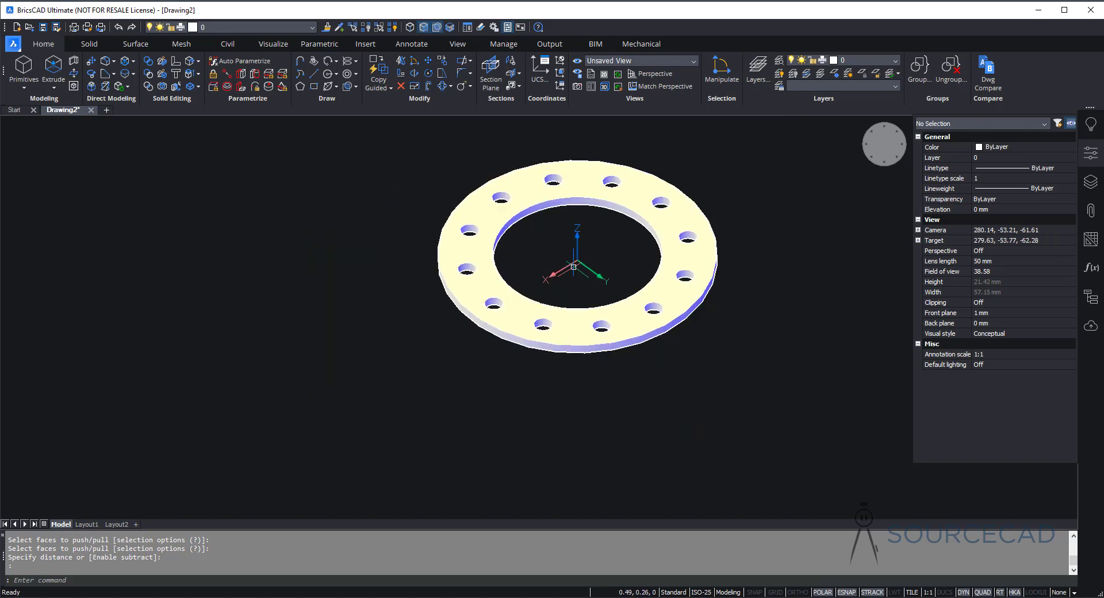
click(394, 28)
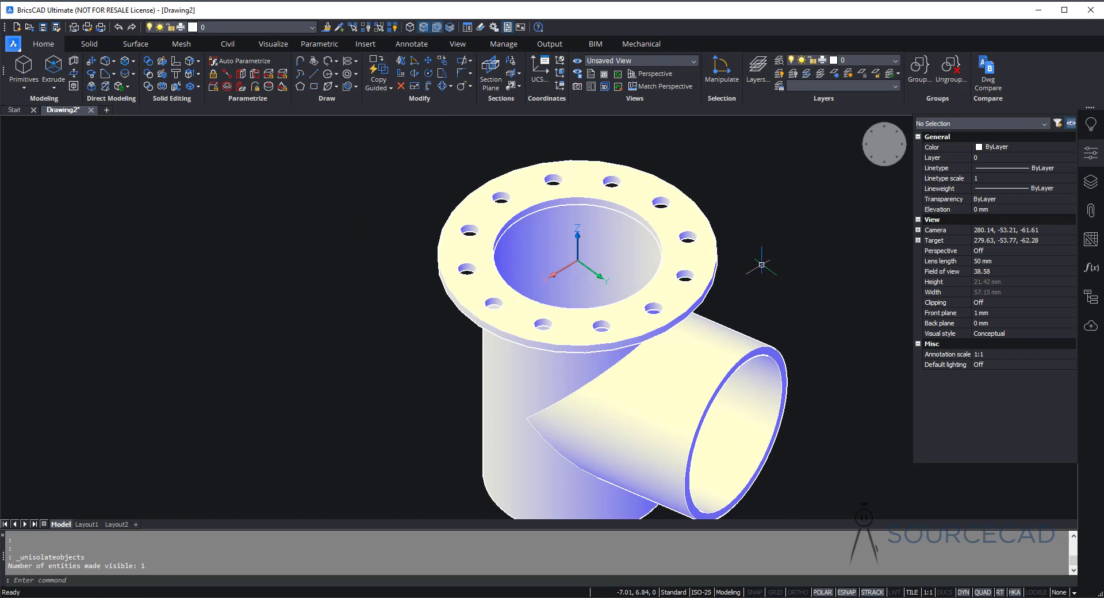
Step: Copy the upper flange 15 mm straight down along the negative Z axis to the upright pipe's lower end
middle_drag(475, 461, 450, 407)
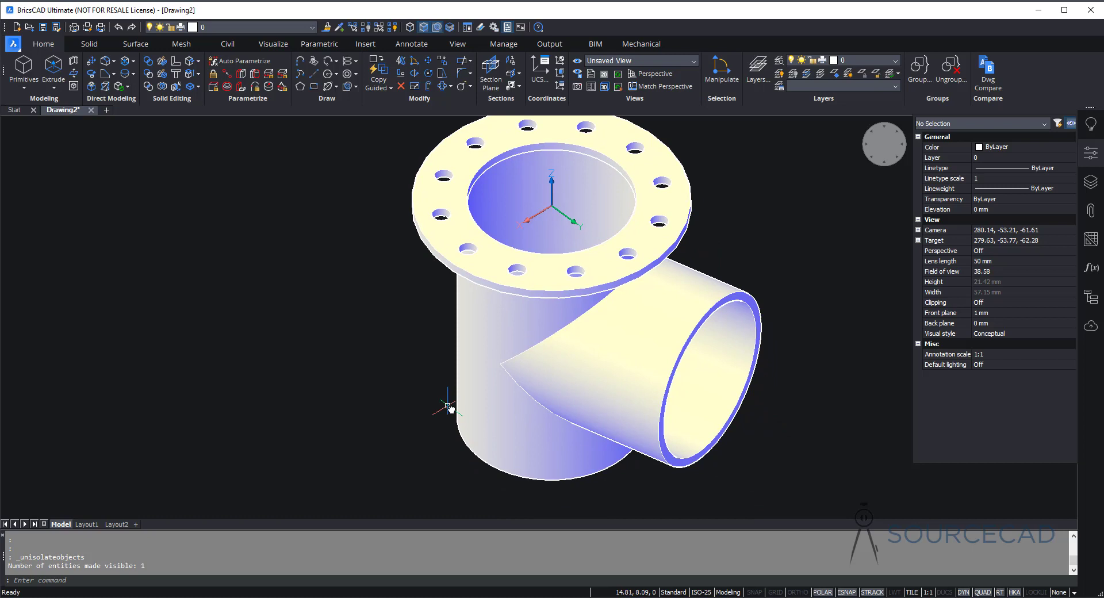
click(441, 62)
click(433, 194)
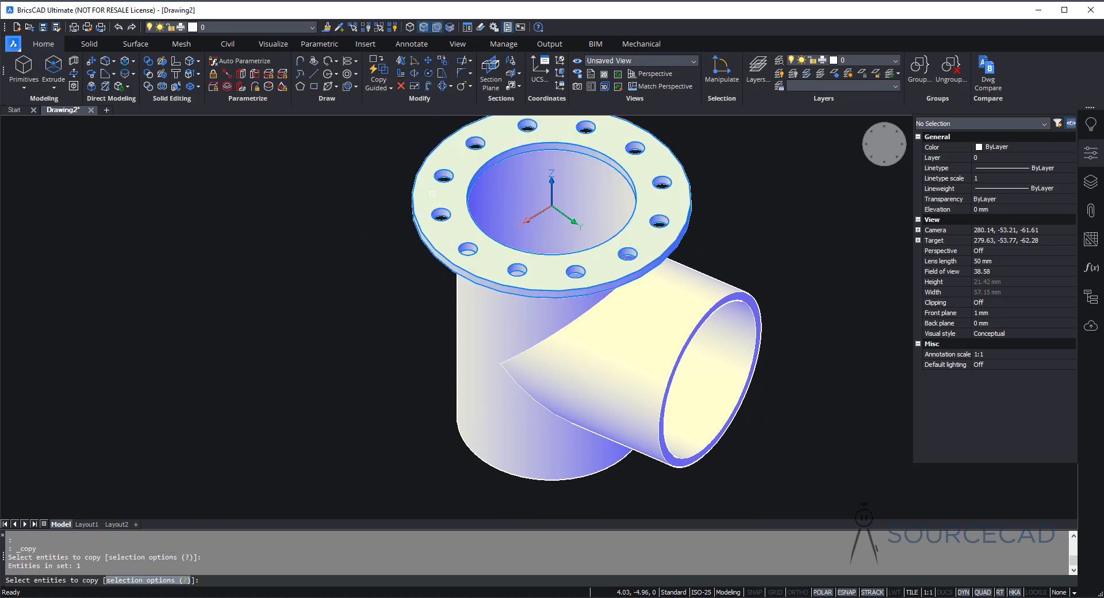
key(Return)
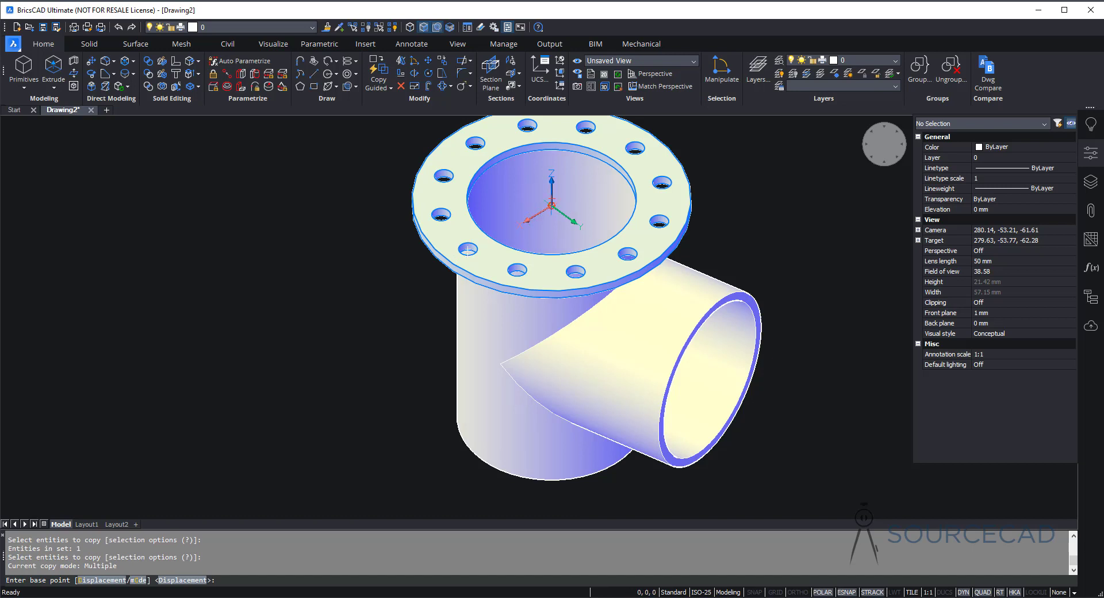
click(551, 199)
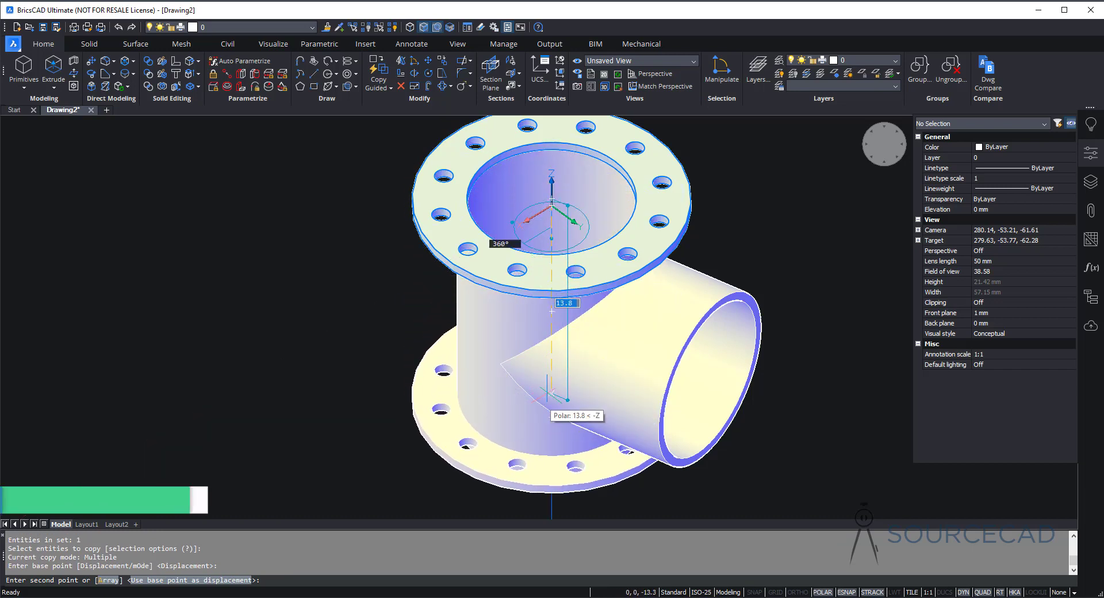
text(15)
key(Return)
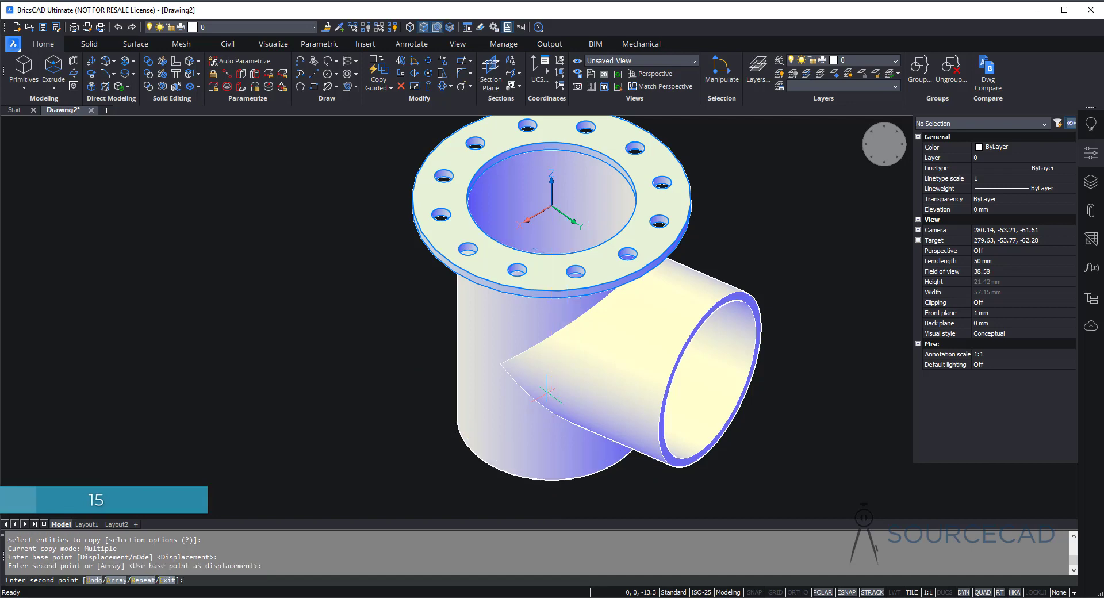
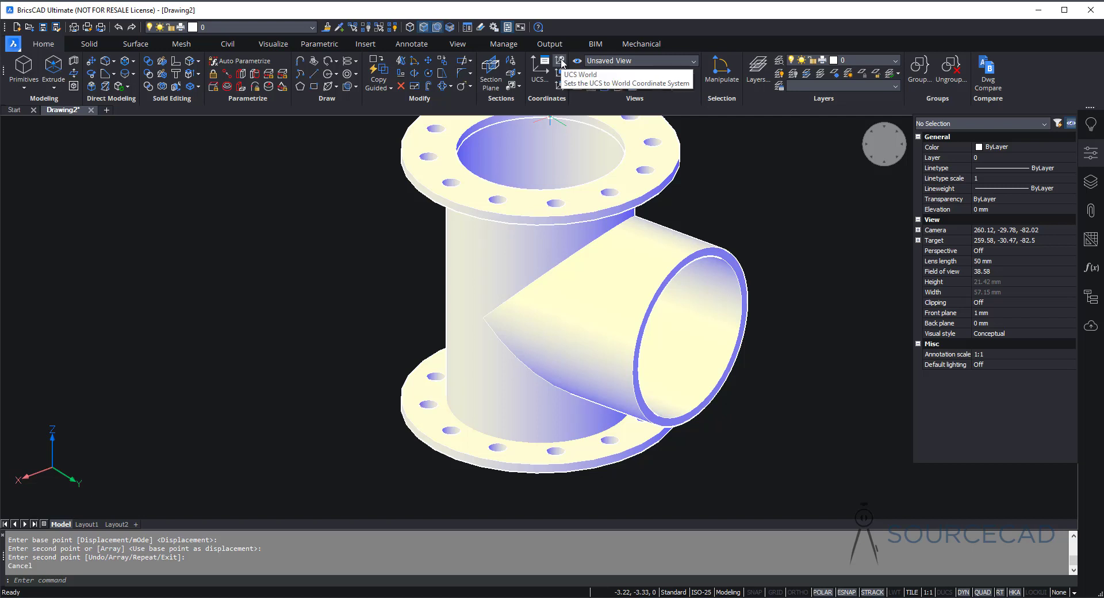
Step: Reset the UCS to World and copy the upper flange along the Y axis to a free spot beyond the side branch
click(561, 62)
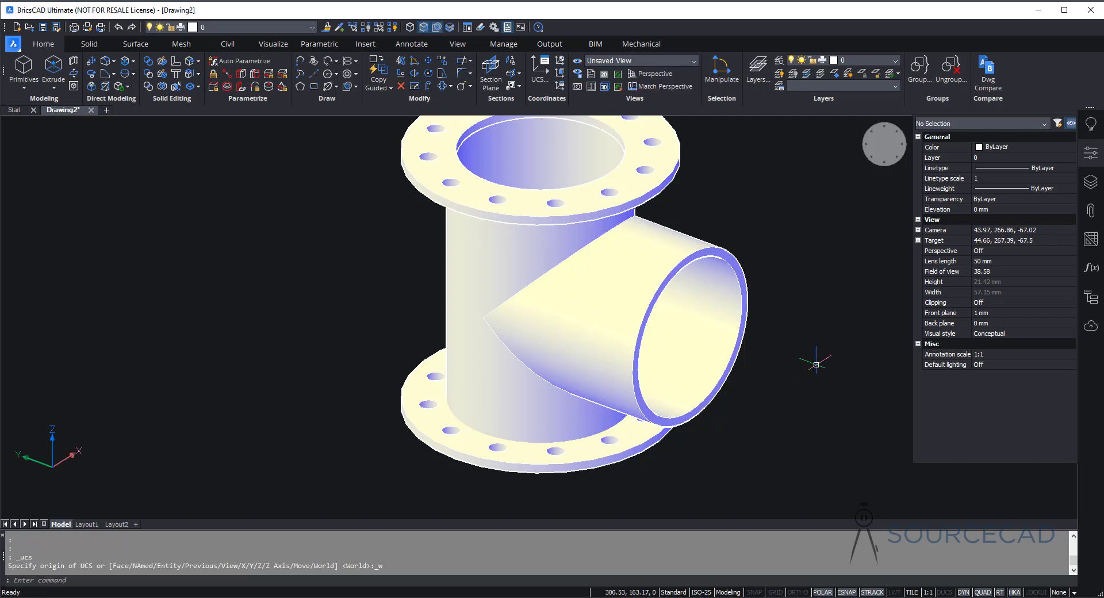
scroll(811, 357, down, 2)
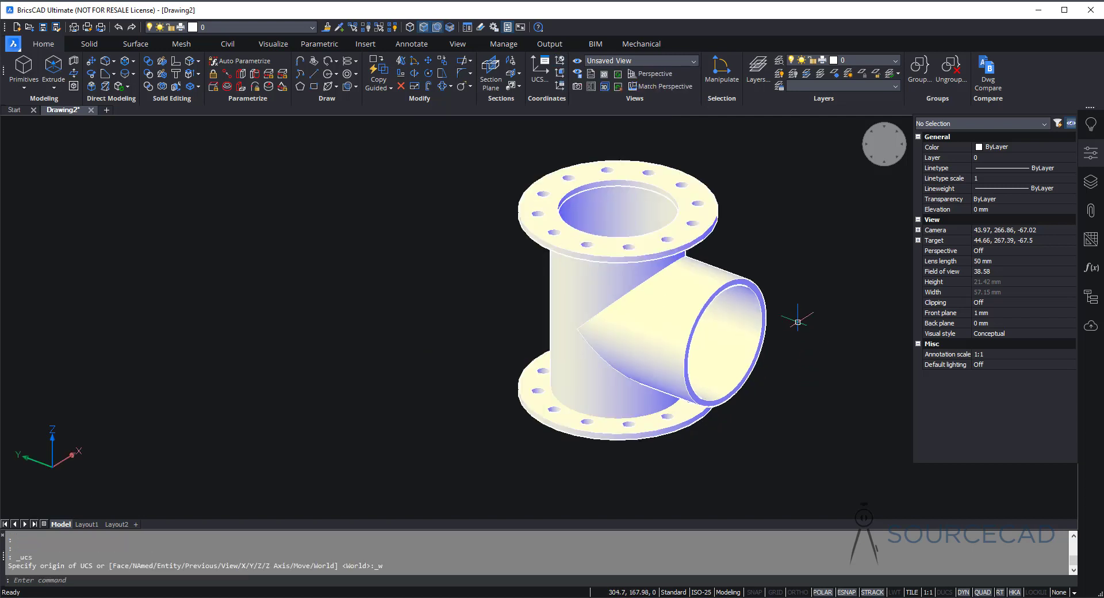
click(703, 220)
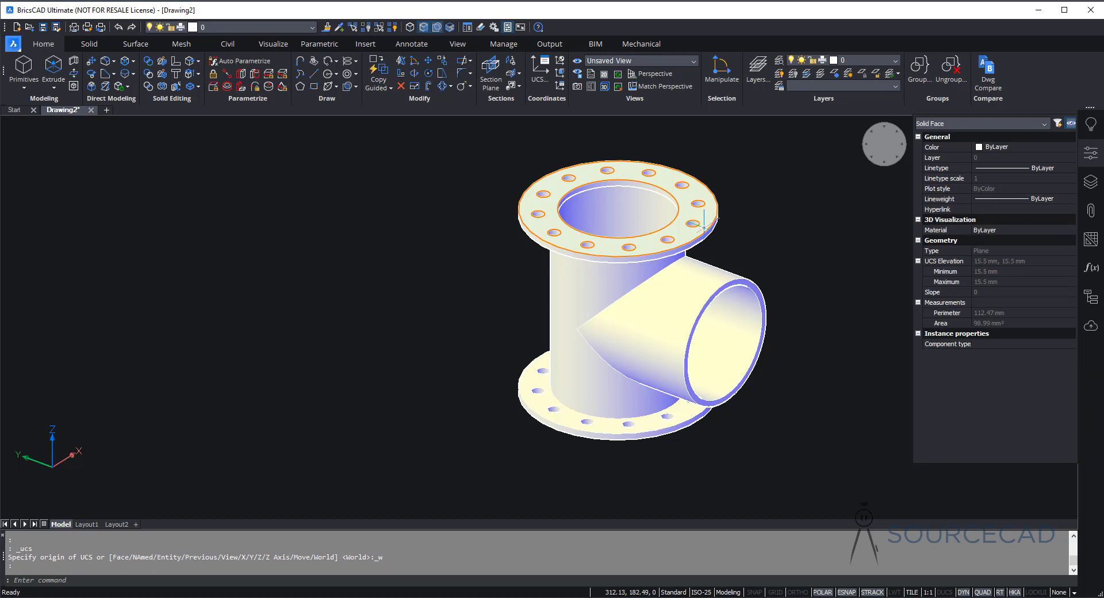
click(443, 60)
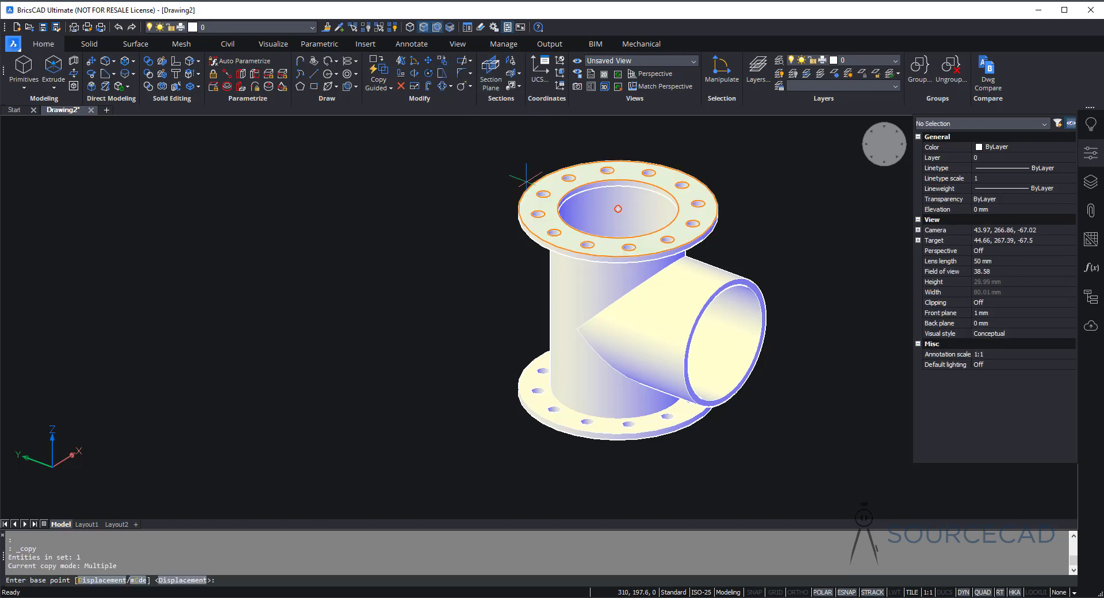
click(618, 209)
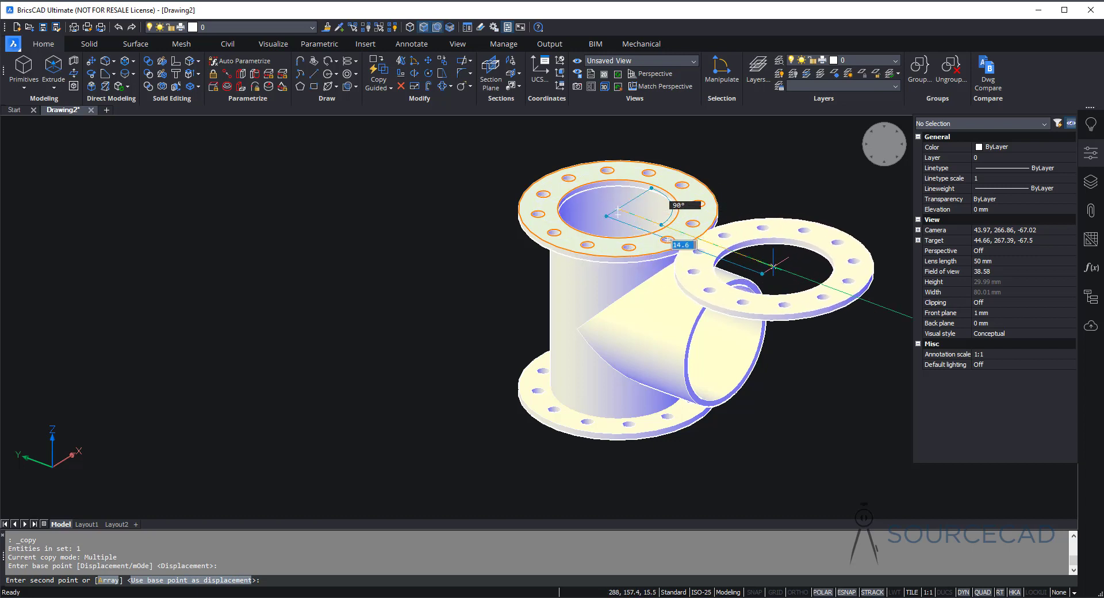
click(813, 294)
key(Escape)
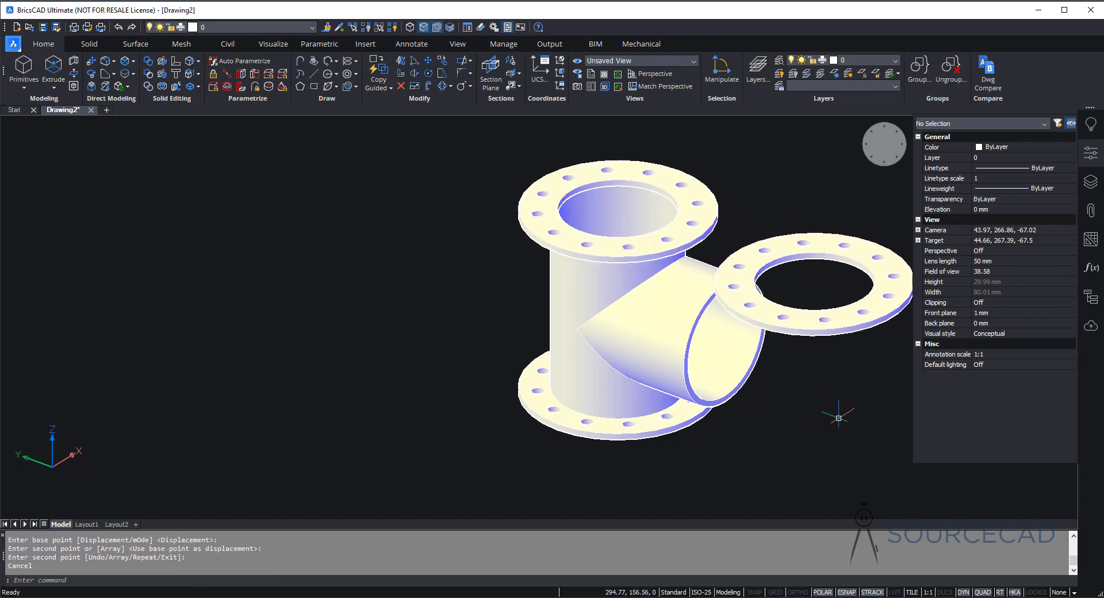
Step: Rotate the spare flange beyond the side branch 90° with Manipulate so it stands upright, parallel to the branch's open end
middle_drag(828, 416, 671, 379)
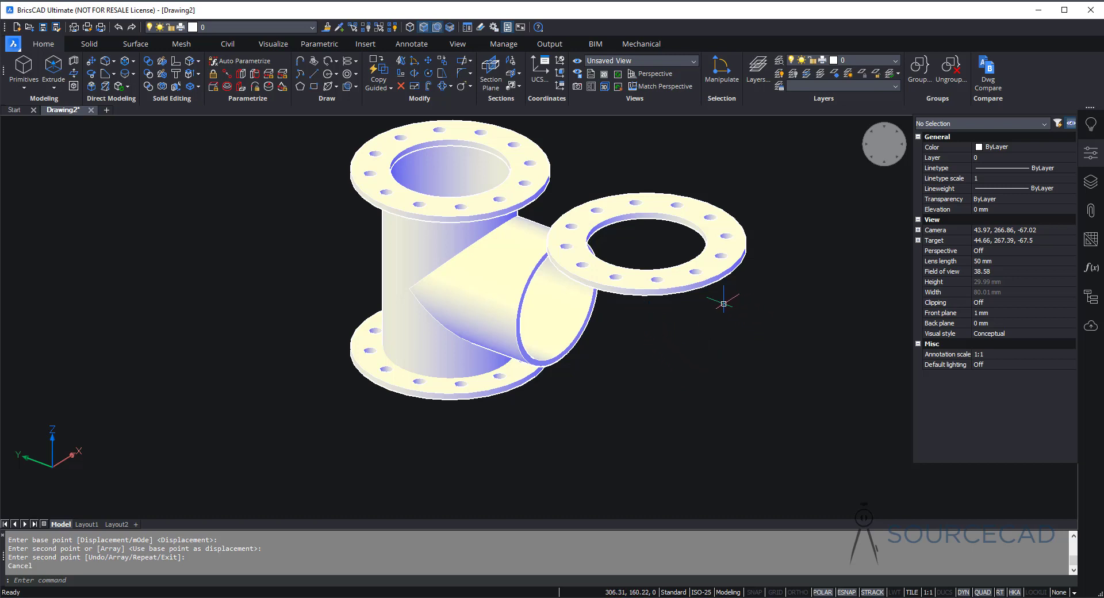
shift+middle_drag(661, 340, 809, 313)
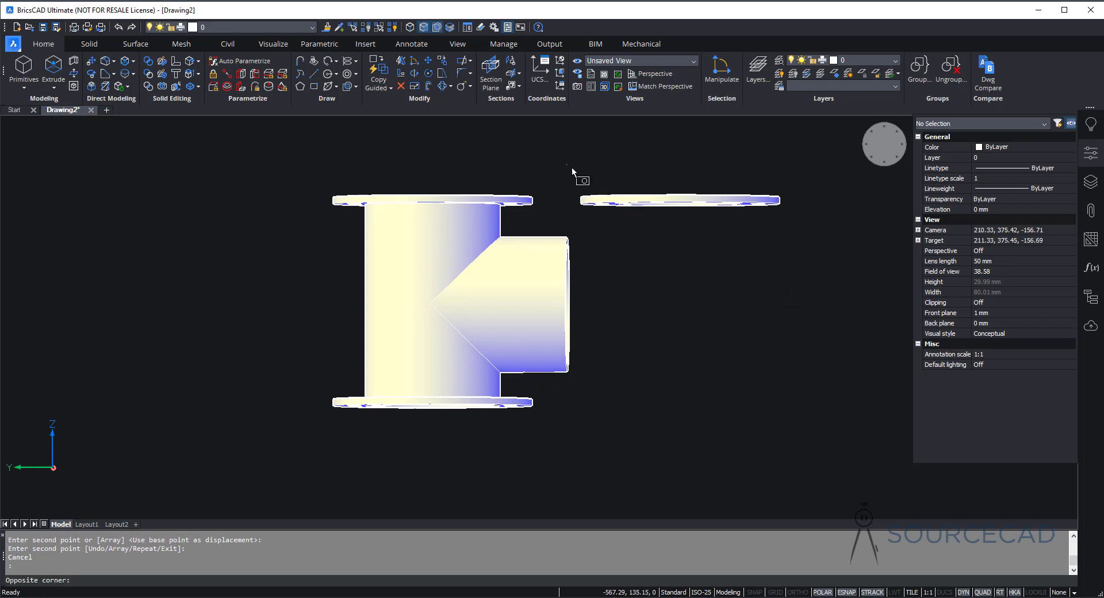
drag(570, 167, 834, 247)
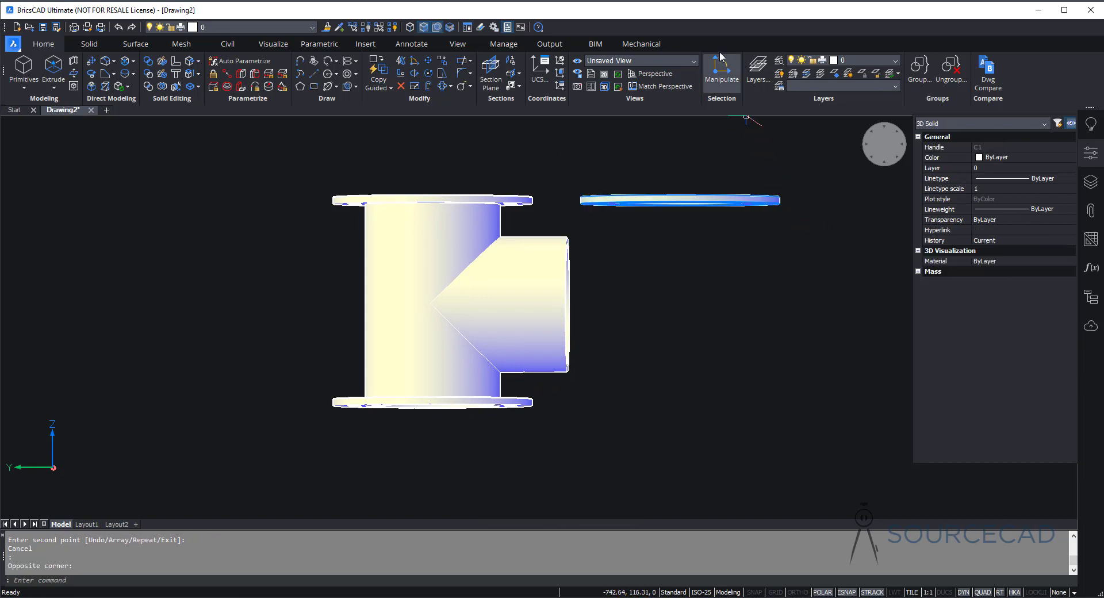
click(729, 87)
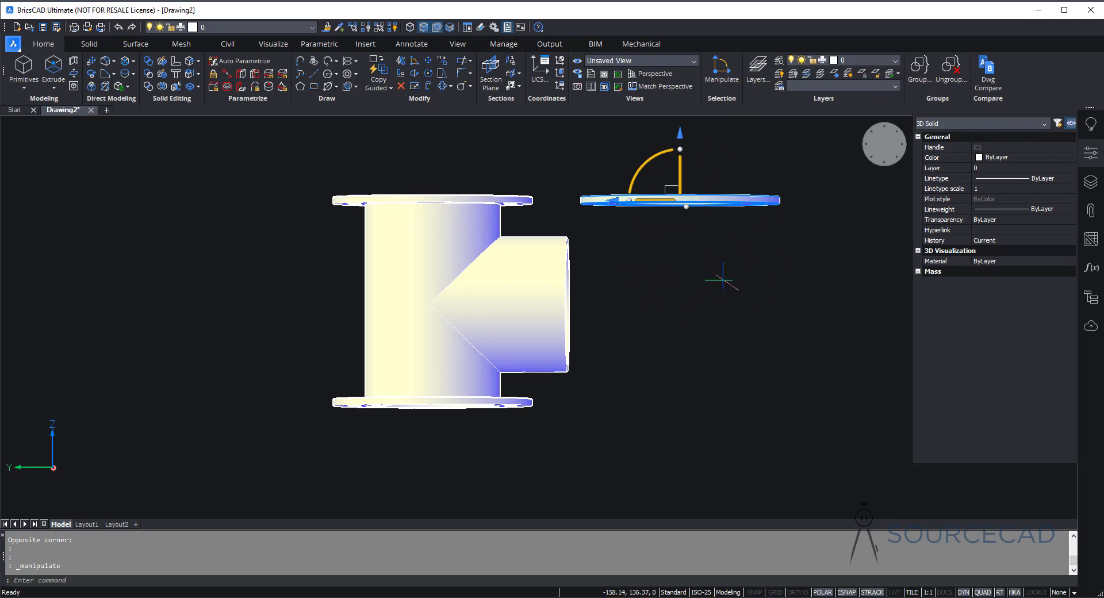
shift+middle_drag(728, 182, 694, 242)
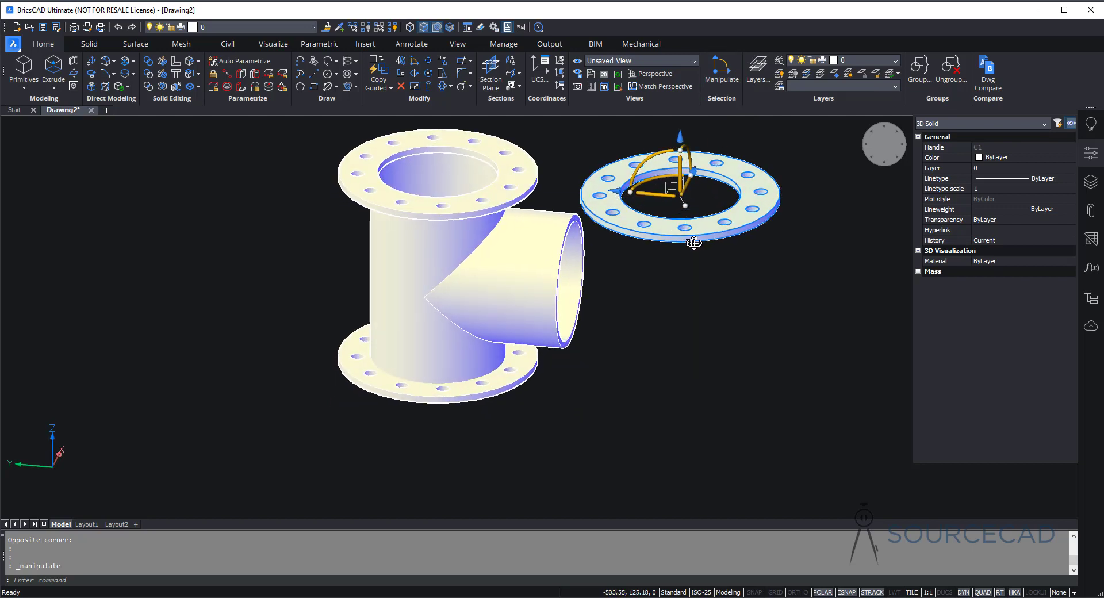
click(649, 158)
click(649, 155)
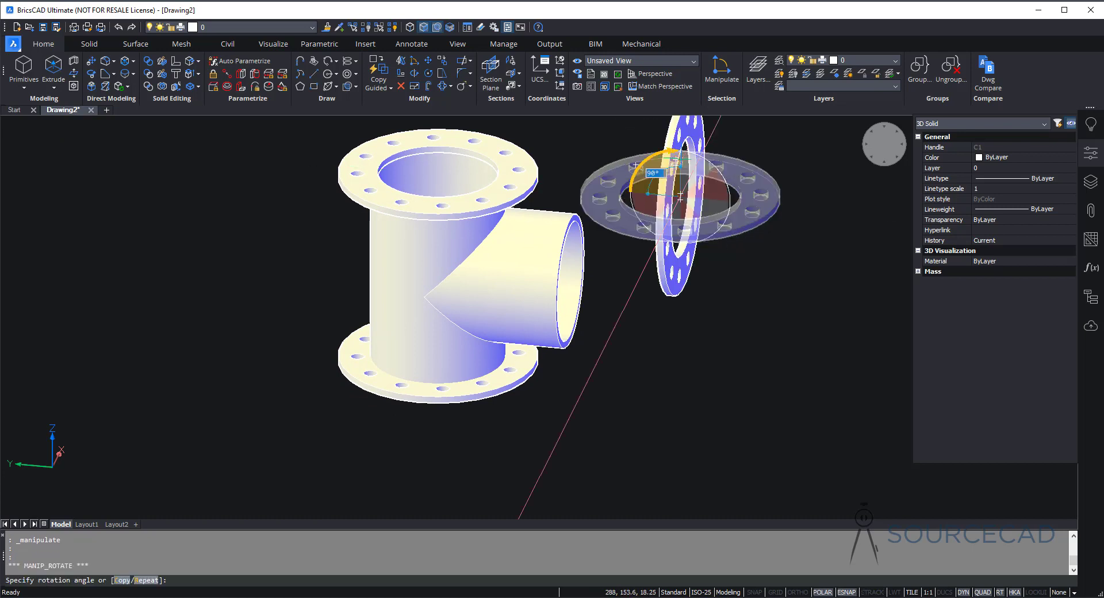
click(681, 197)
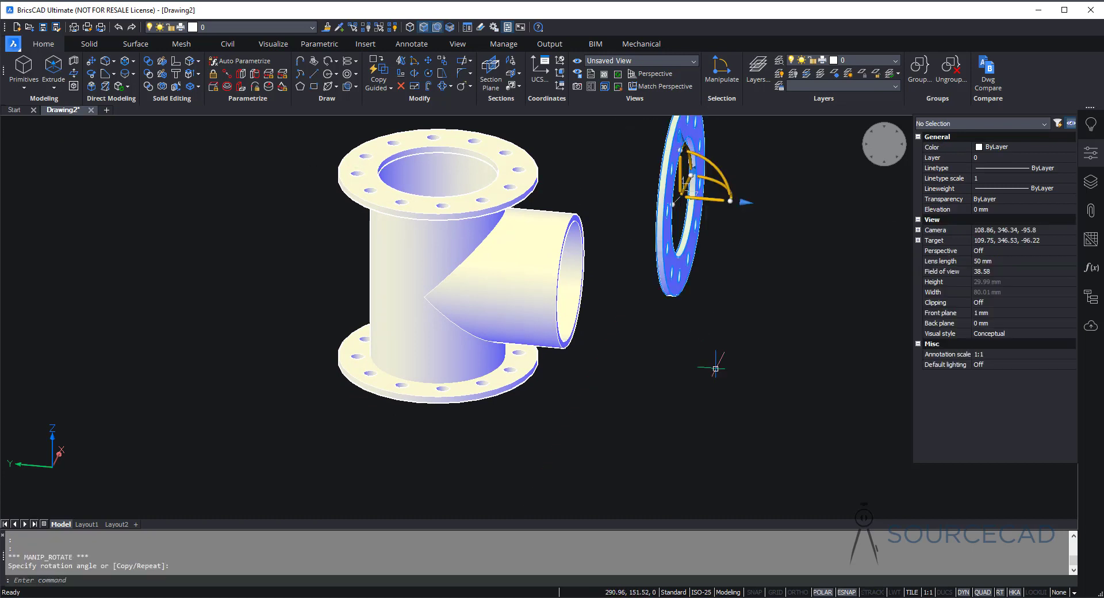
shift+middle_drag(754, 340, 705, 366)
key(Escape)
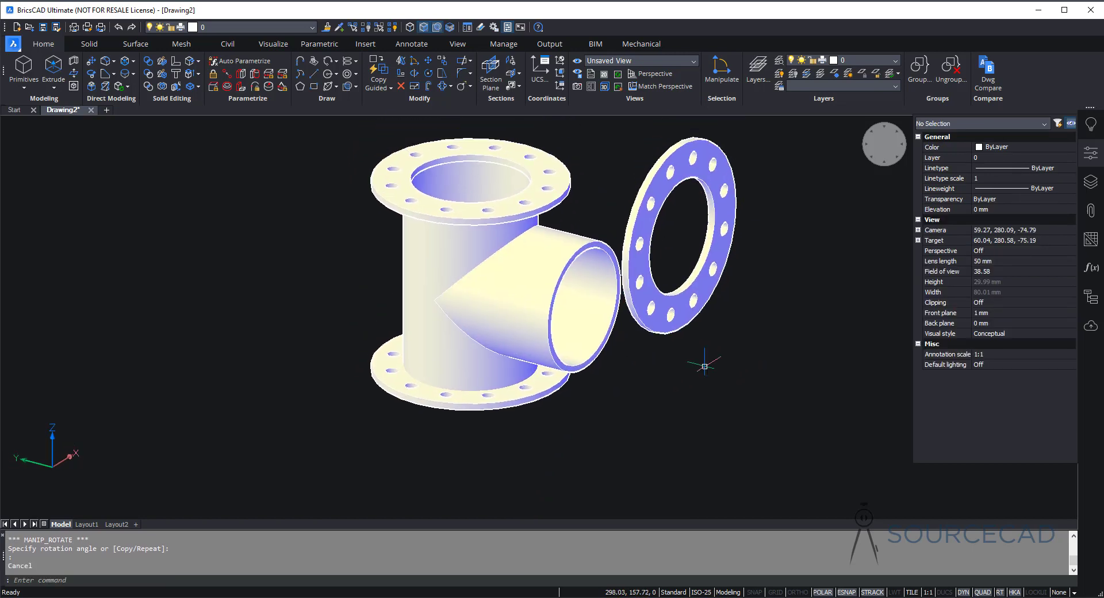
Step: Move the upright flange by its centre onto the centre of the side branch's open end
click(429, 60)
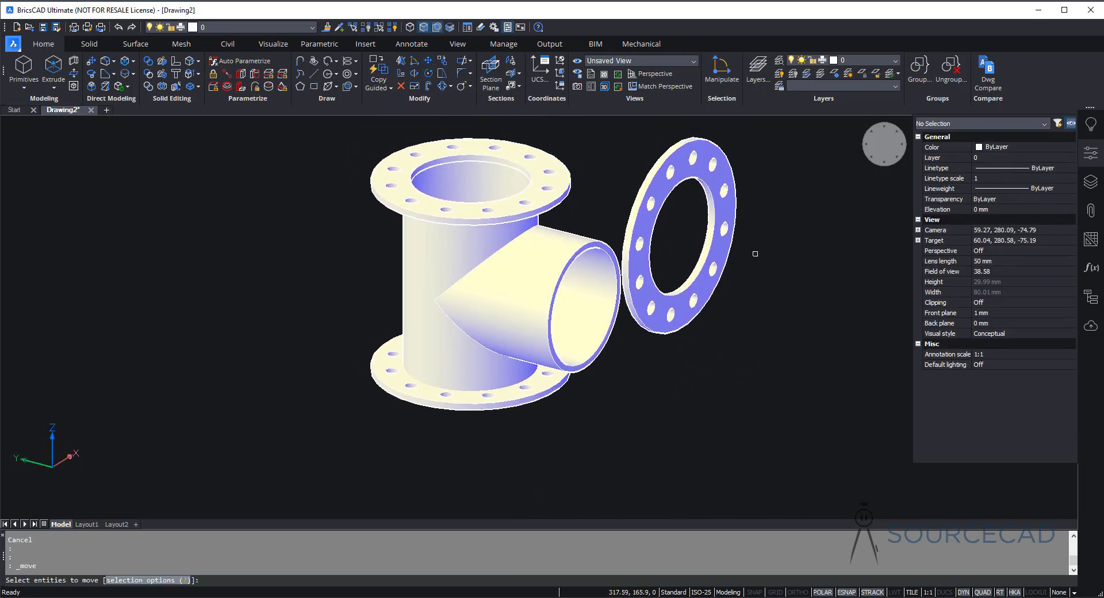
click(782, 274)
click(688, 202)
key(Return)
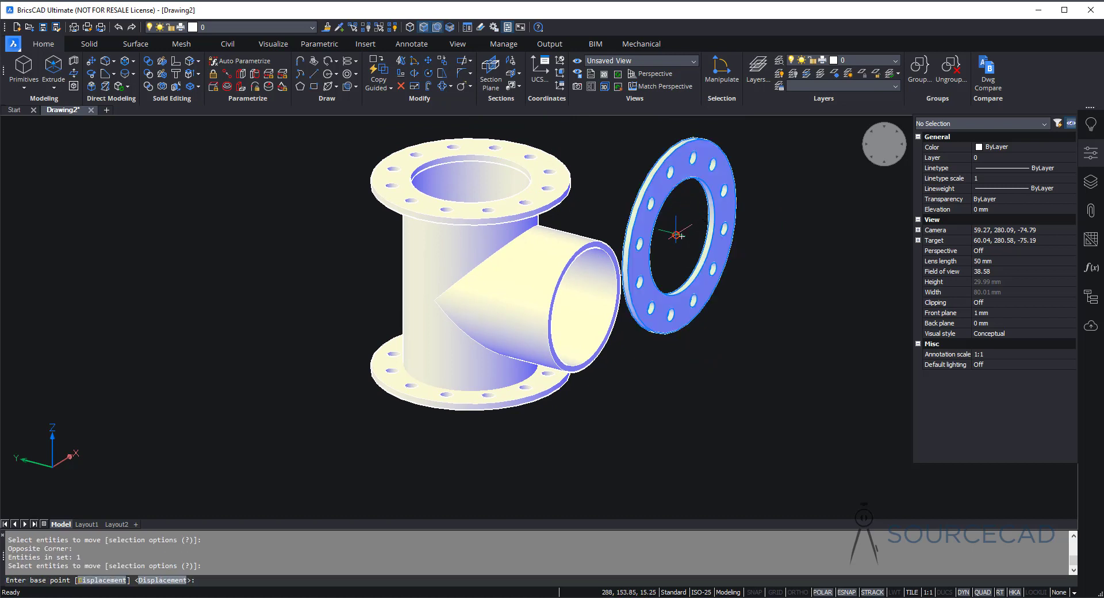
click(678, 235)
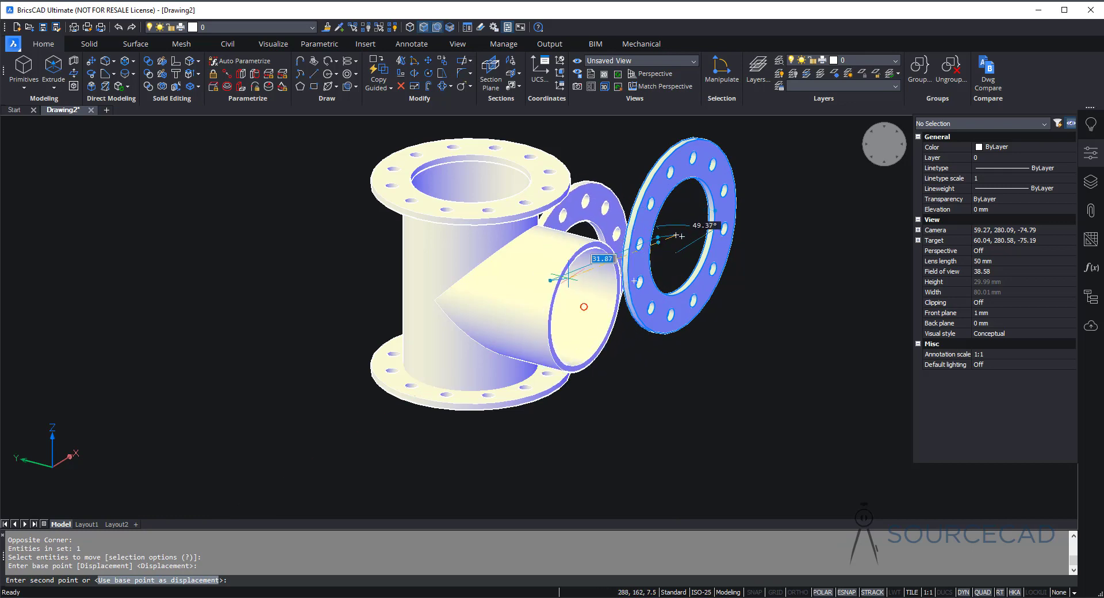
click(584, 306)
key(Escape)
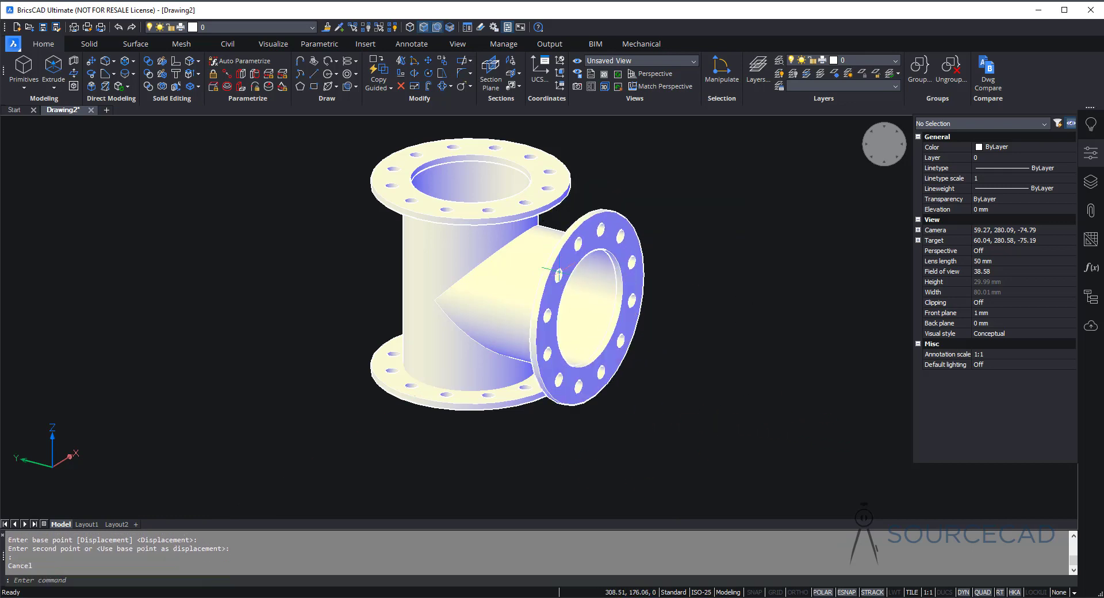
Step: Unite the tee-shaped pipe and its three flanges into a single solid
shift+middle_drag(549, 447, 571, 463)
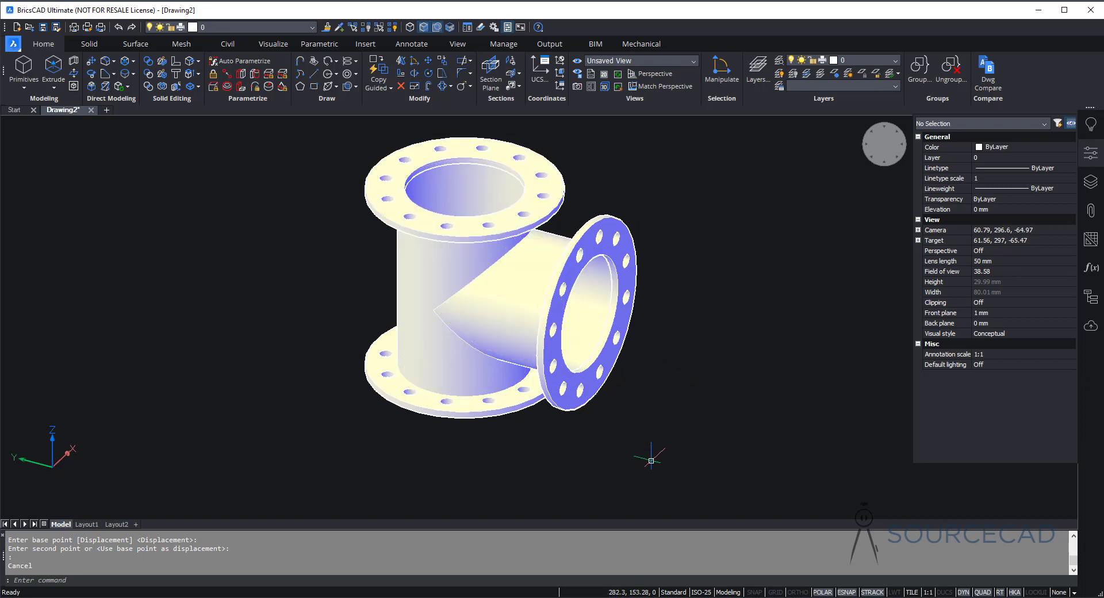
click(148, 74)
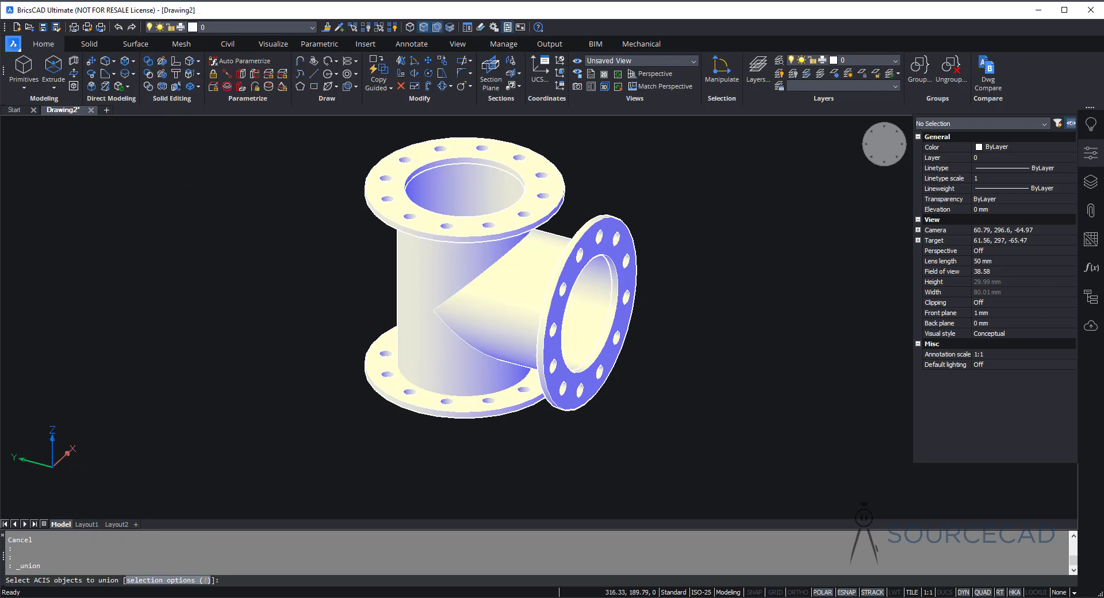
click(679, 147)
click(208, 487)
click(654, 488)
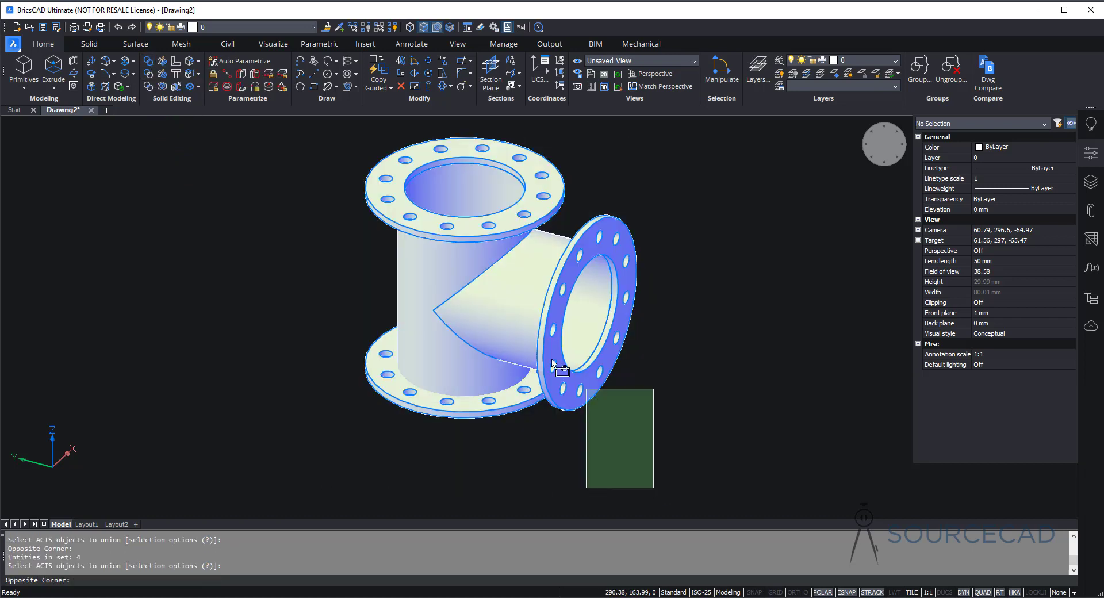
click(293, 128)
key(Return)
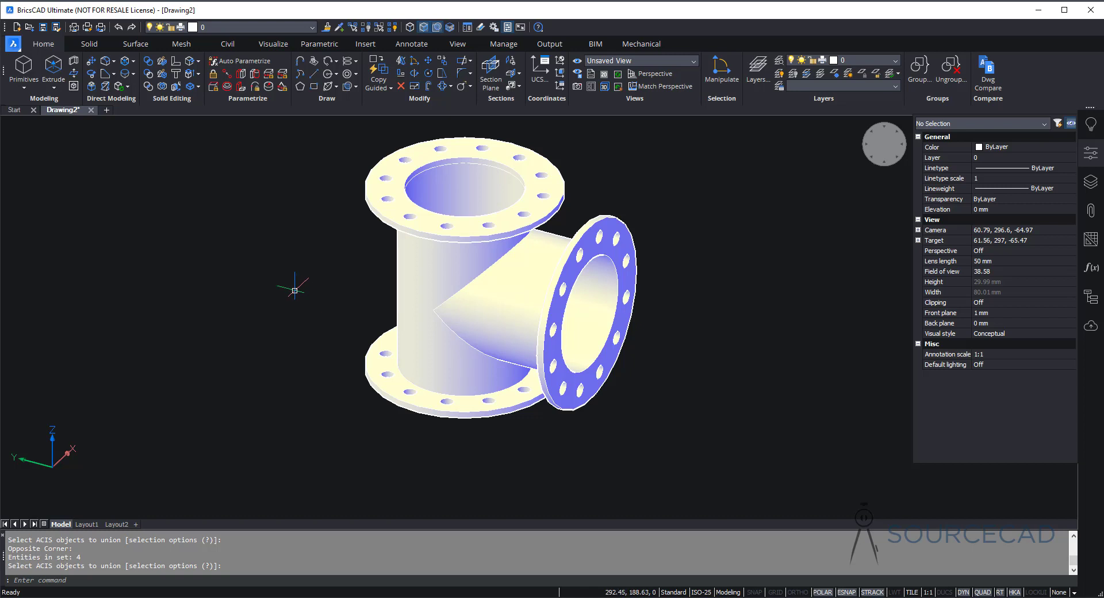
Step: Fillet the upright pipe's outer edges at the upper and lower flanges and the side branch with a 0.3 mm radius
click(106, 84)
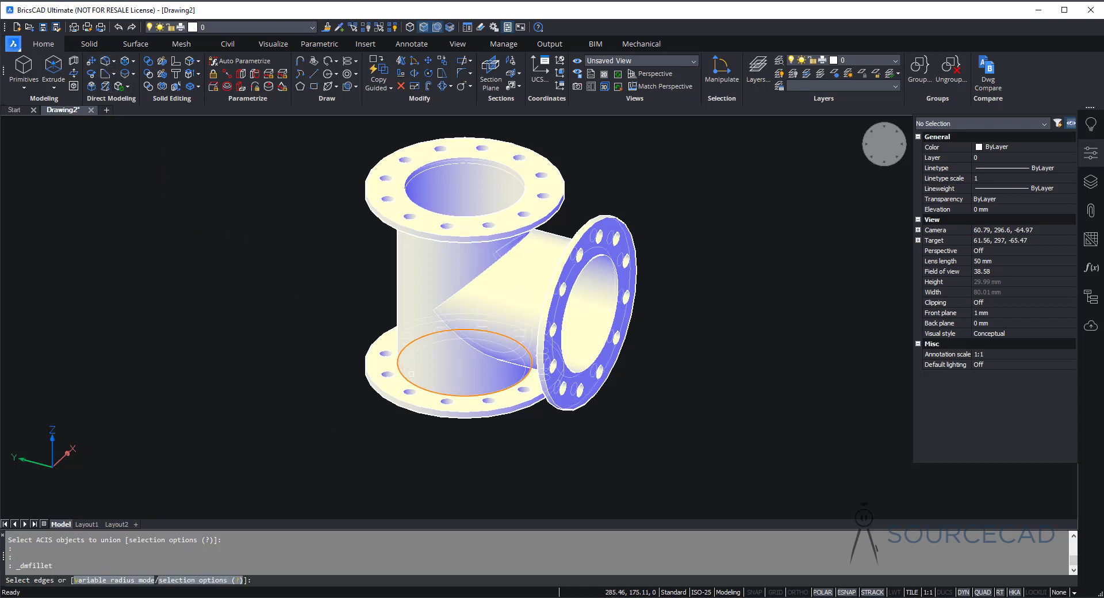
click(405, 360)
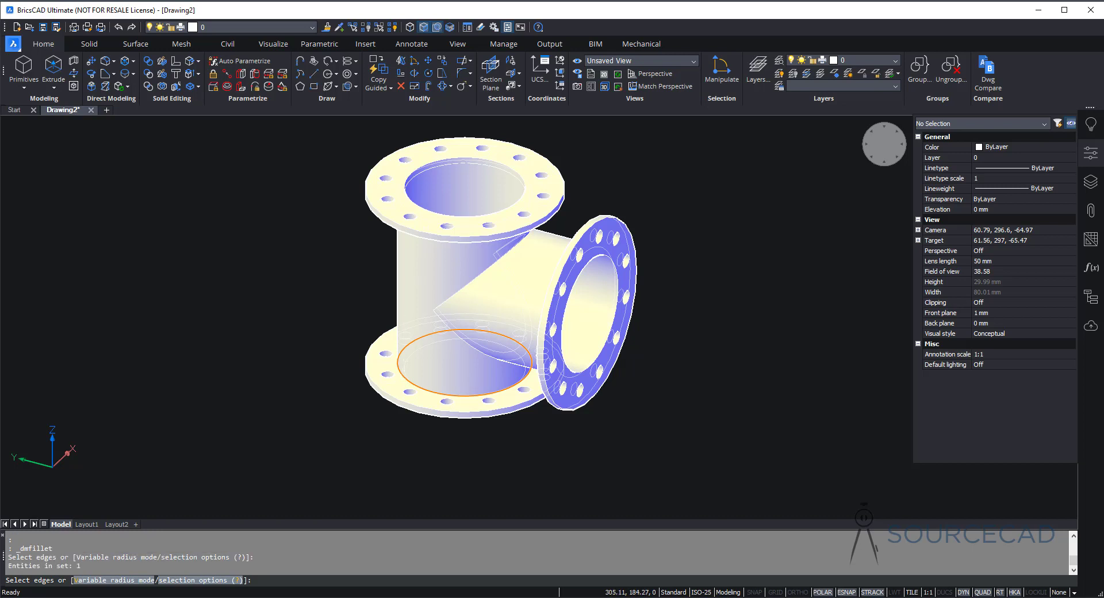
click(431, 238)
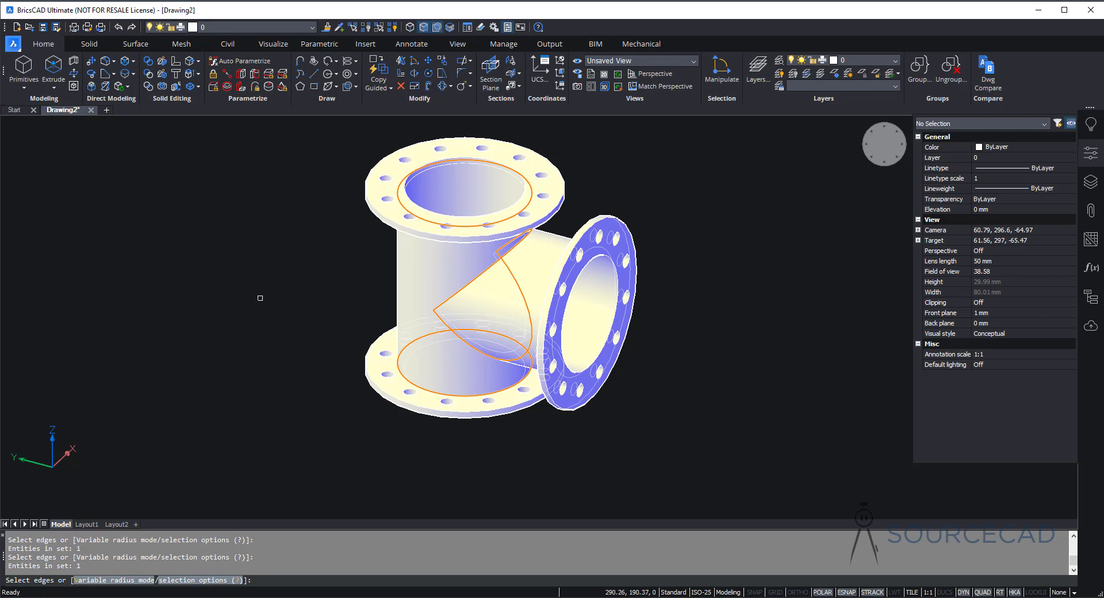
key(Return)
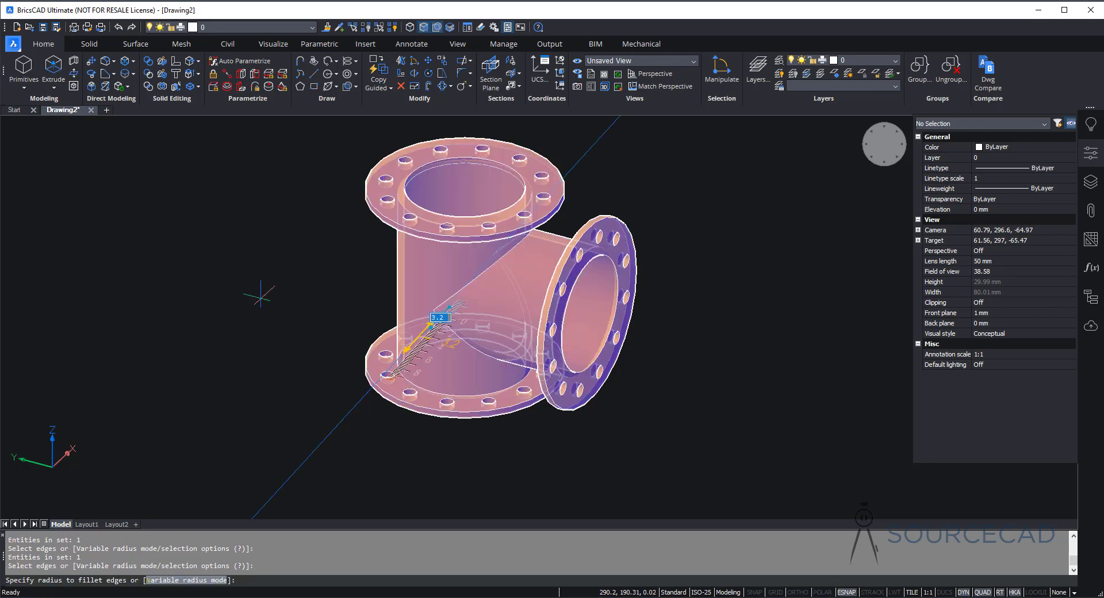
text(0.3)
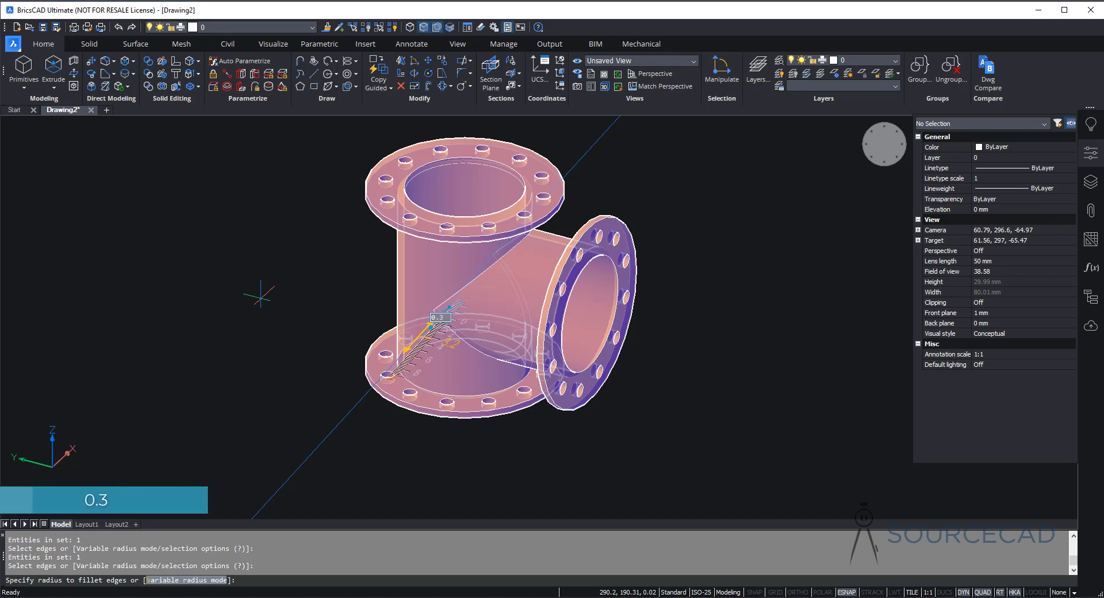
key(Return)
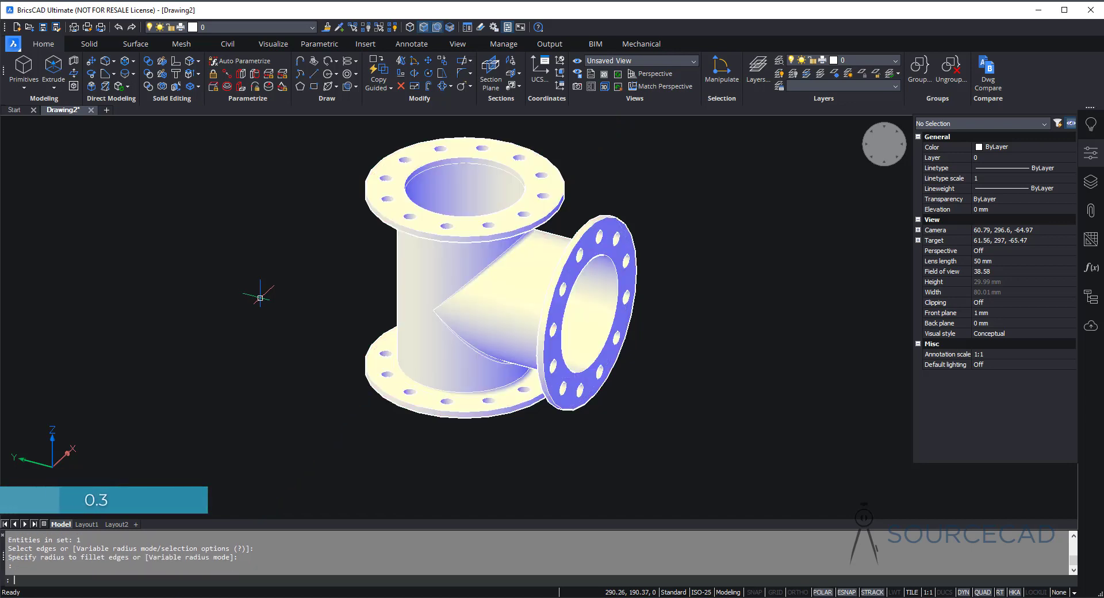
Step: Move the whole fitting sideways, clear of the leftover construction circles at its upper end
shift+middle_drag(491, 479, 501, 380)
shift+middle_drag(514, 243, 524, 270)
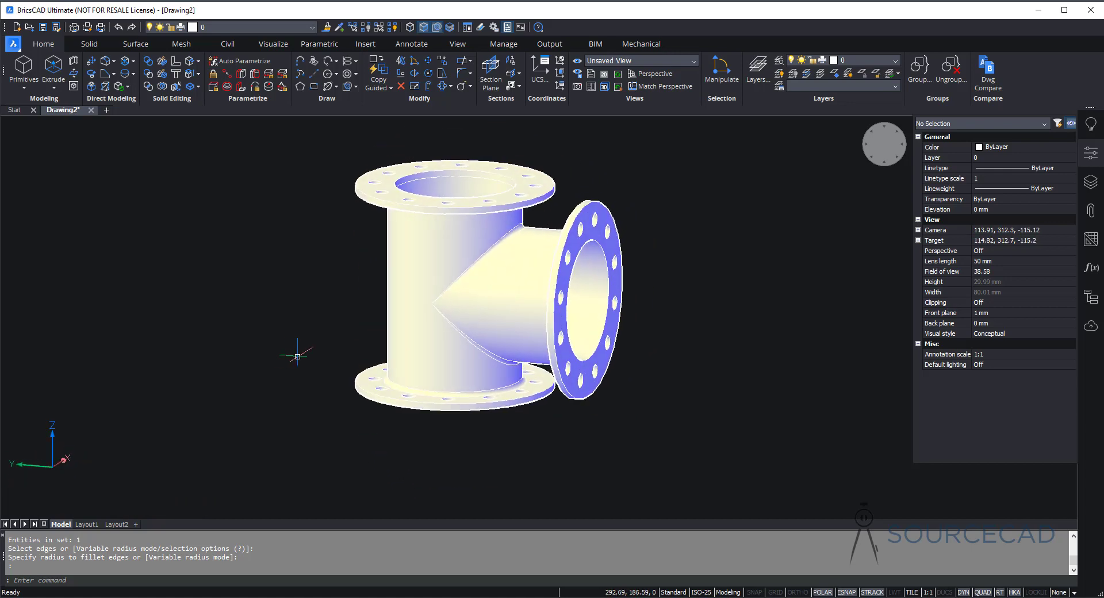
mouse_move(449, 296)
click(428, 61)
click(397, 241)
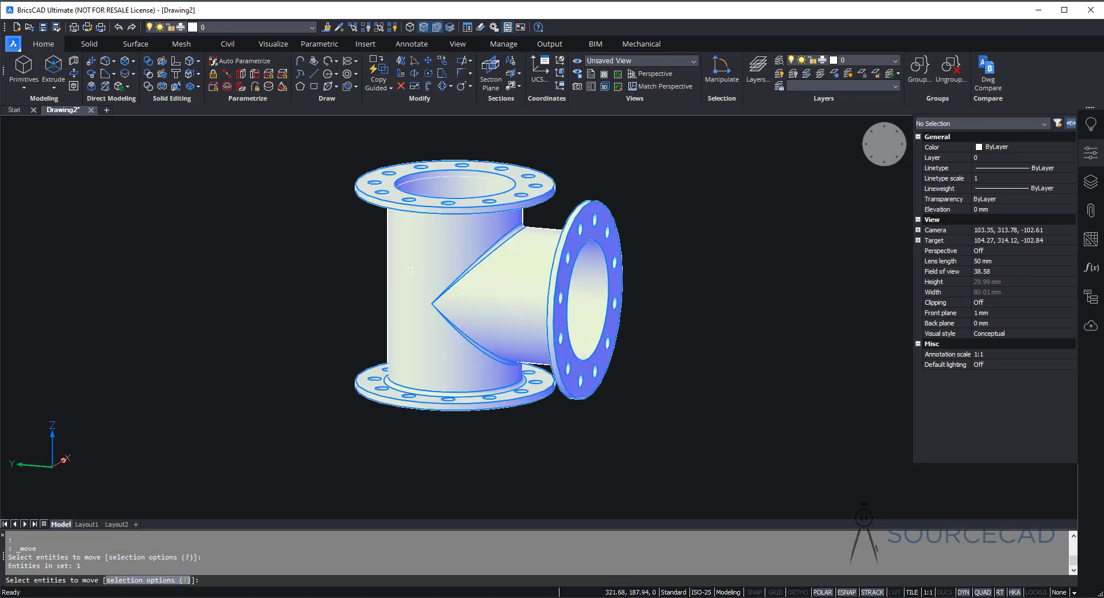
key(Return)
click(405, 263)
click(713, 269)
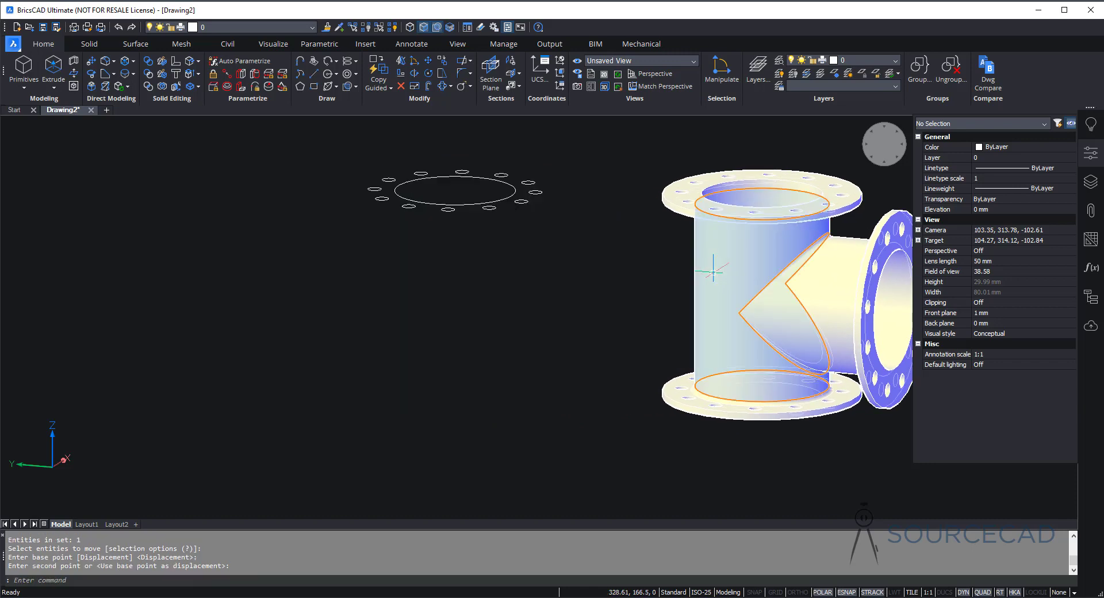
Step: Delete the large construction circle and the ring of twelve small circles left beside the fitting
middle_drag(493, 281, 399, 314)
click(496, 276)
click(211, 174)
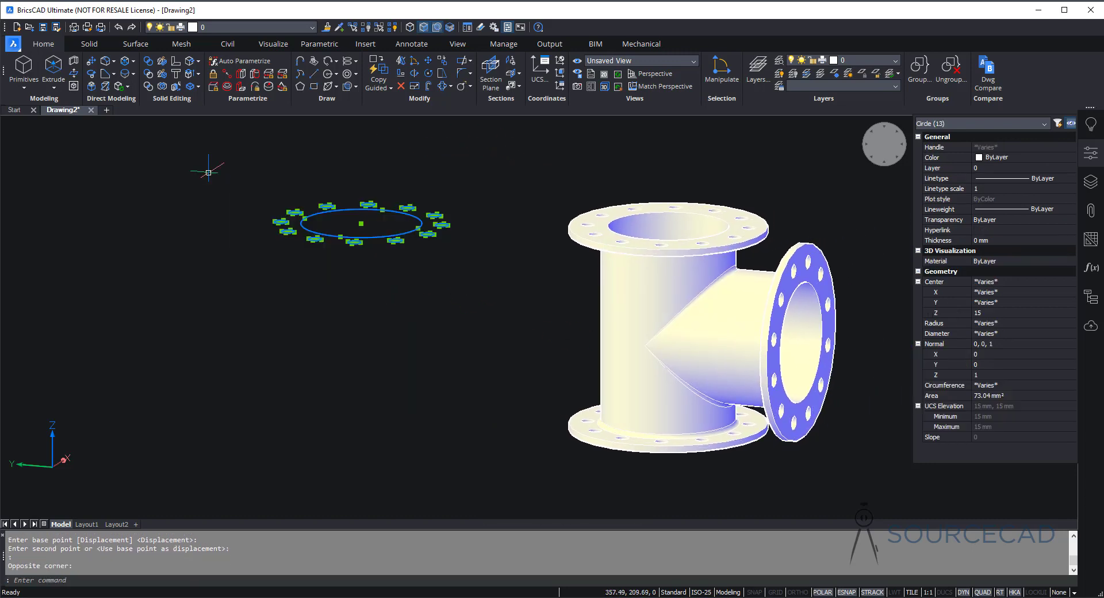
key(Delete)
shift+middle_drag(372, 276, 450, 293)
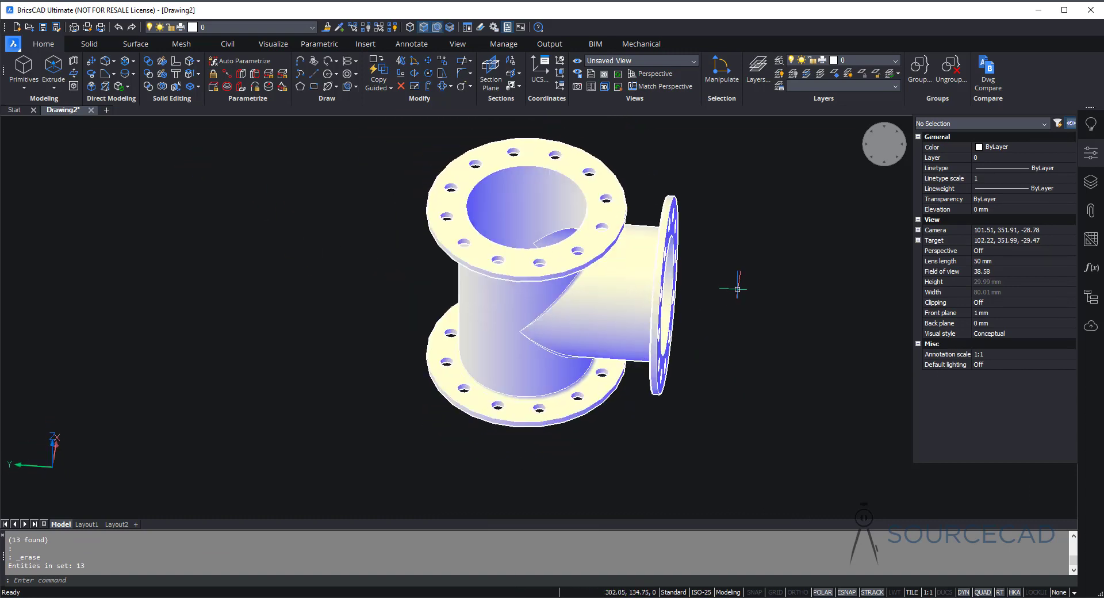